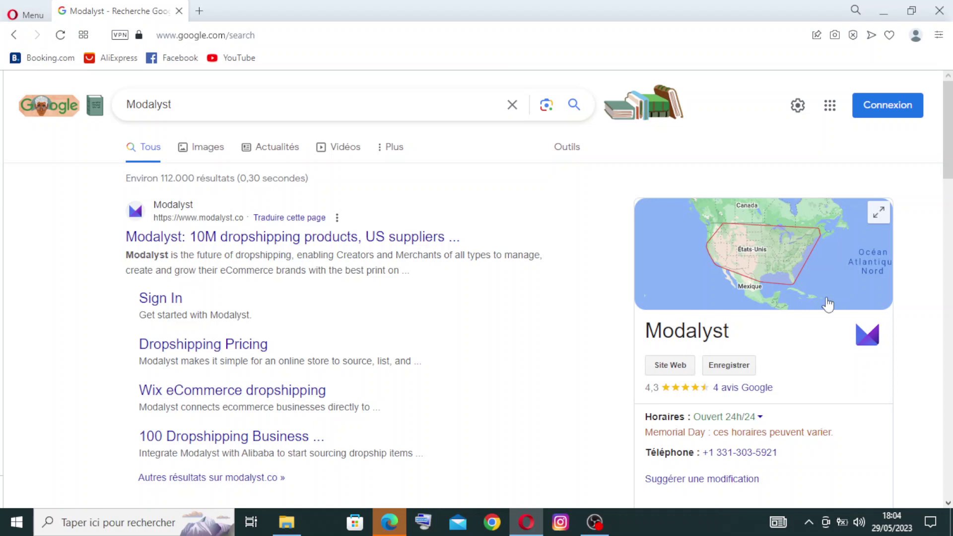
- Scroll through the Google results for Modalyst and highlight the GetApp result text
scroll(865, 314, down, 2)
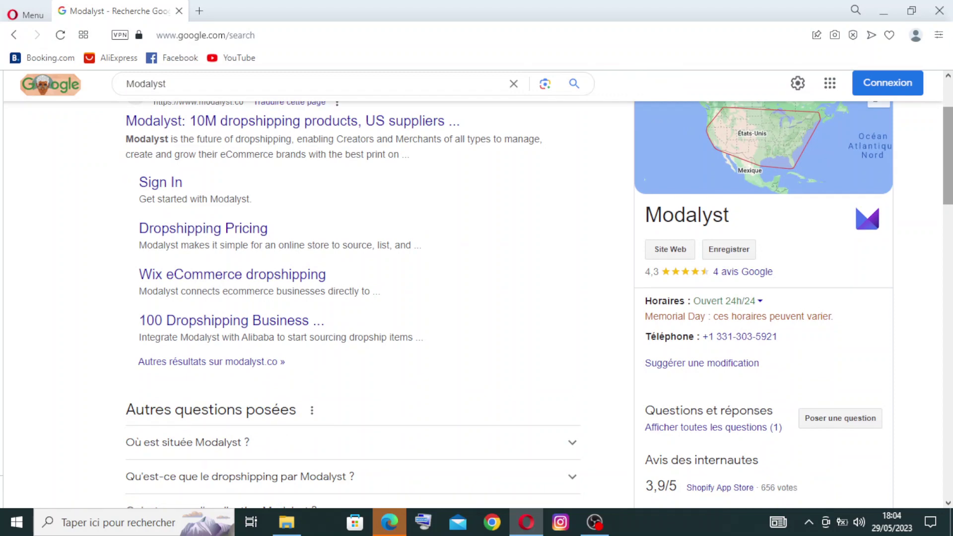
scroll(865, 314, up, 2)
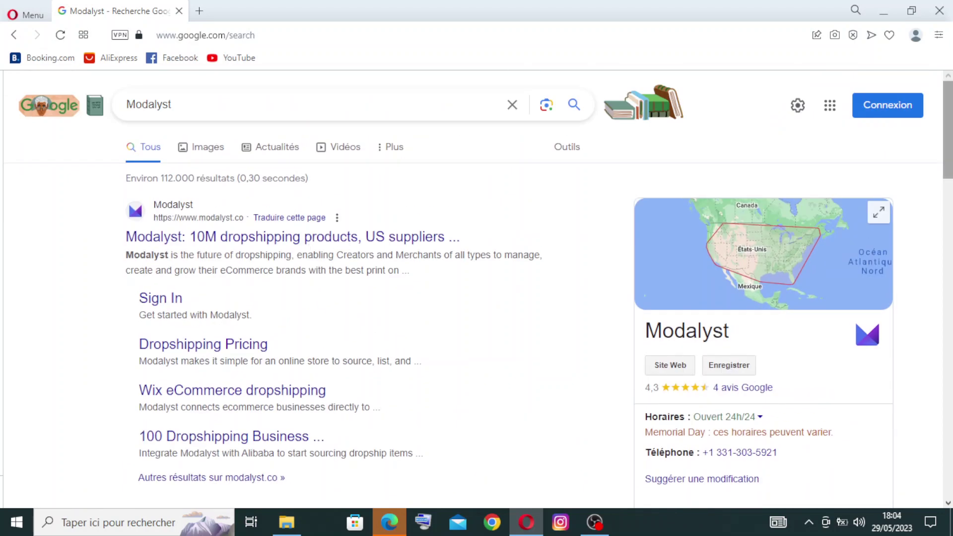
scroll(865, 314, down, 5)
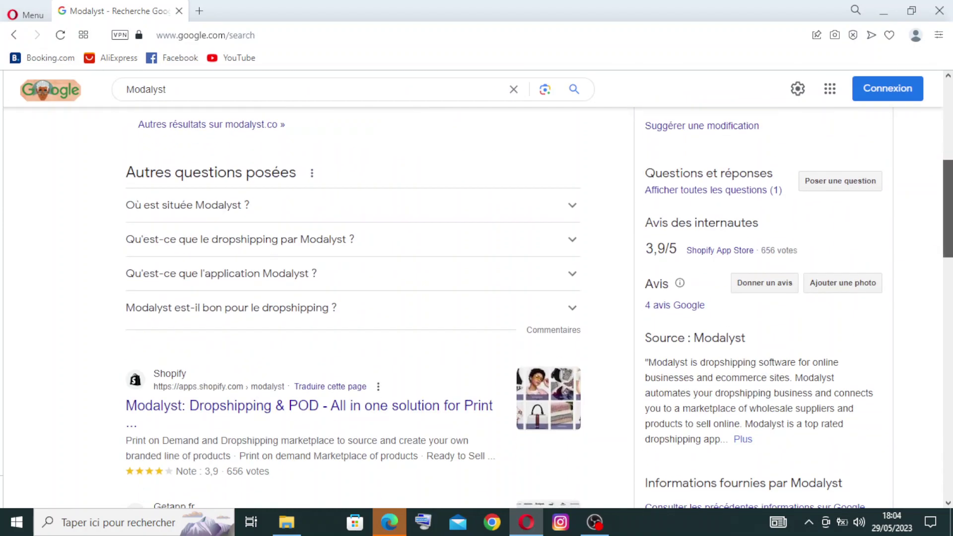
scroll(865, 314, down, 2)
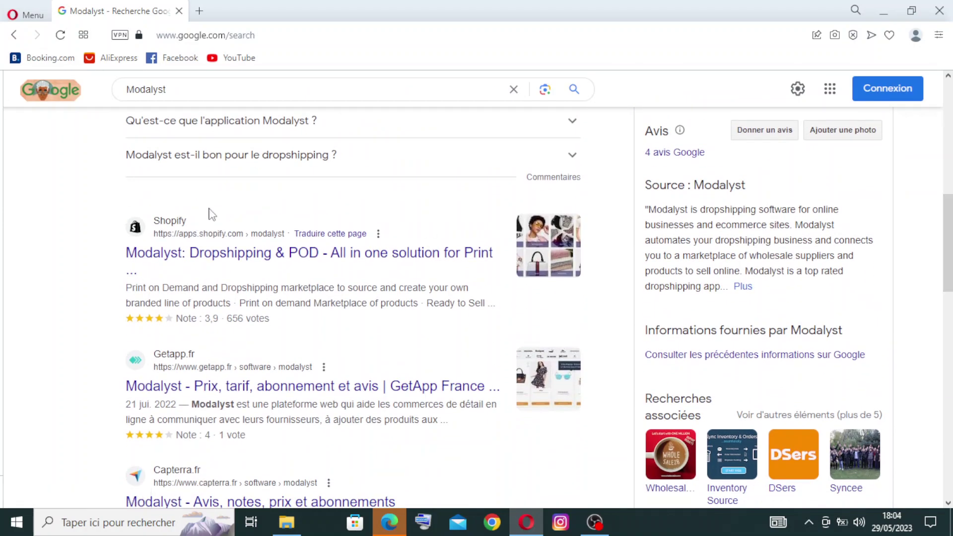
drag(949, 220, 949, 246)
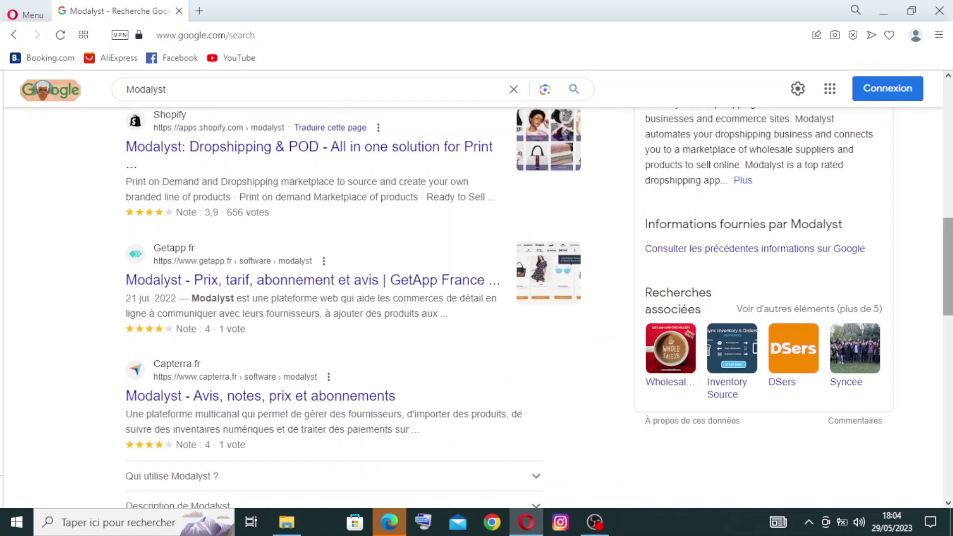
drag(950, 248, 950, 254)
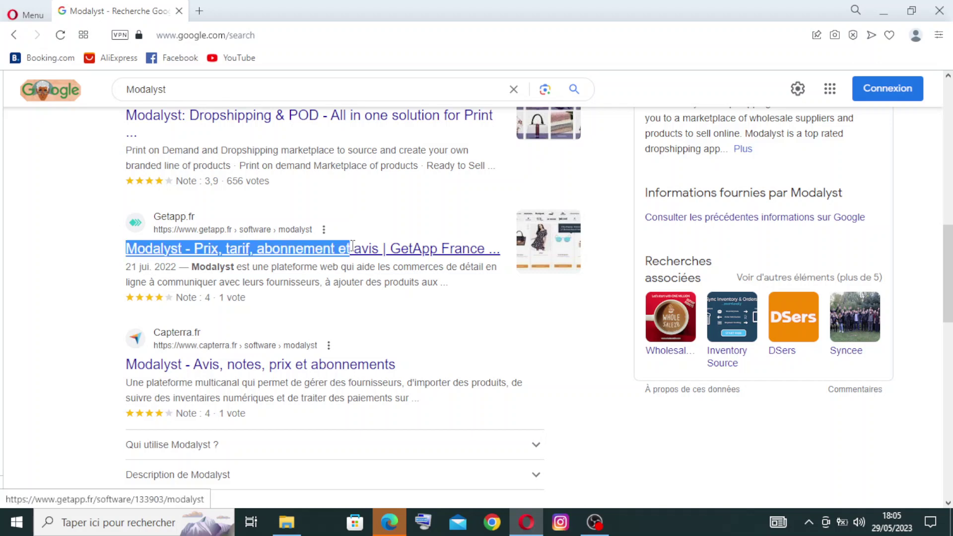
drag(350, 233, 366, 283)
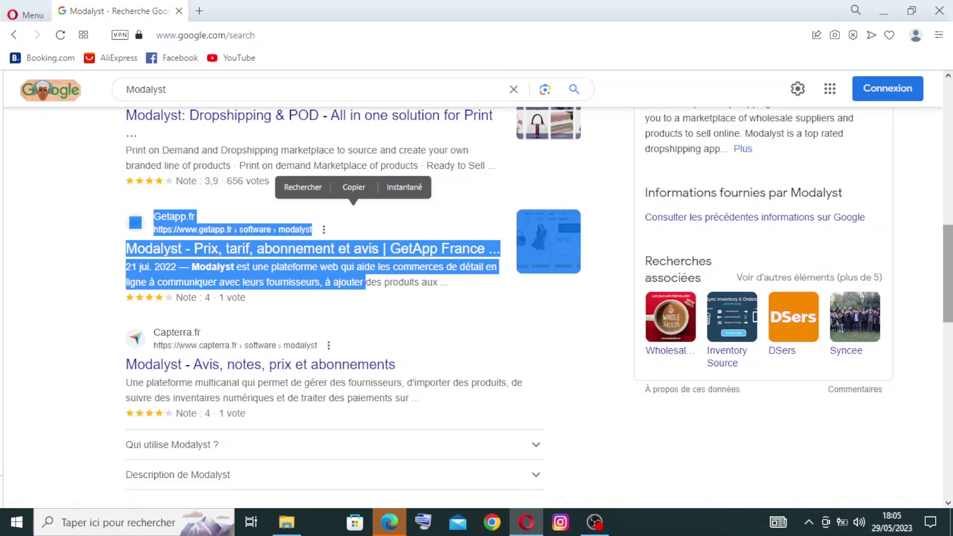
mouse_move(949, 282)
mouse_down()
mouse_move(949, 373)
mouse_move(950, 137)
mouse_up()
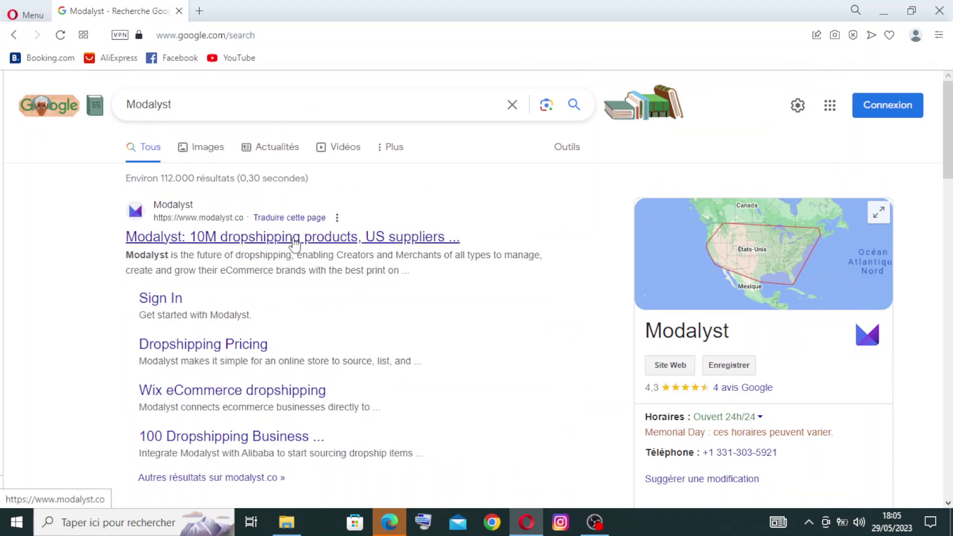
- Open the official Modalyst website and scroll down through its stats and feature sections
click(295, 237)
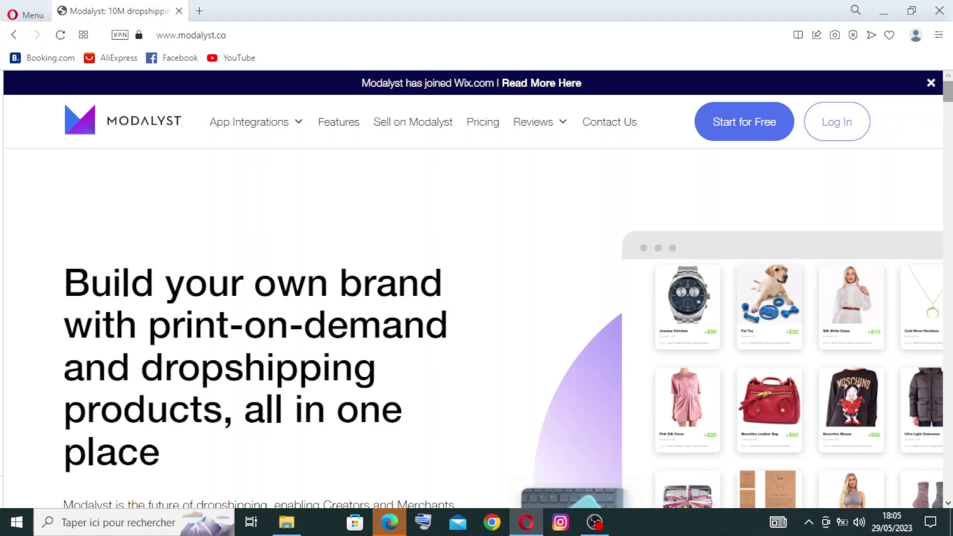
scroll(797, 134, down, 2)
scroll(797, 134, up, 2)
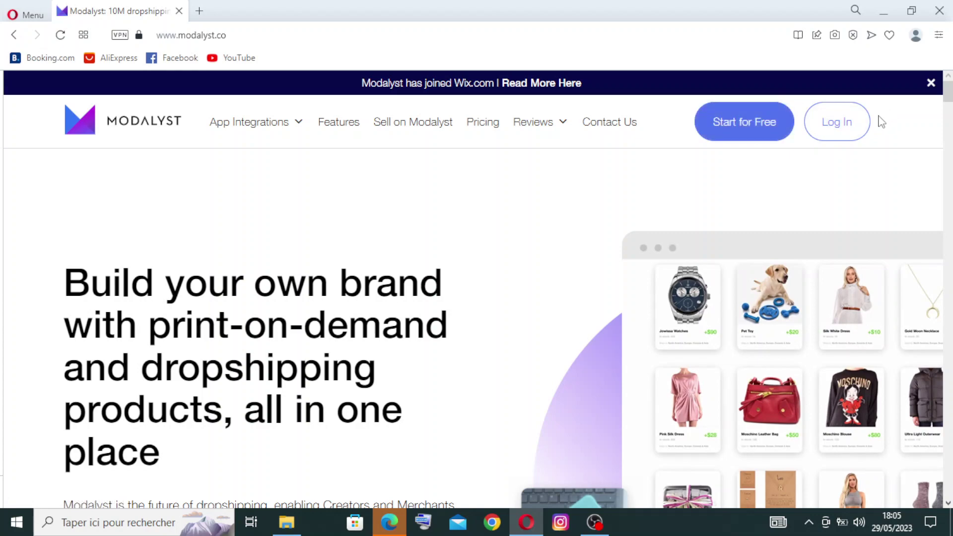
scroll(881, 122, down, 3)
scroll(880, 121, down, 7)
scroll(476, 287, down, 3)
scroll(476, 287, down, 3)
scroll(476, 288, down, 3)
scroll(476, 288, down, 3)
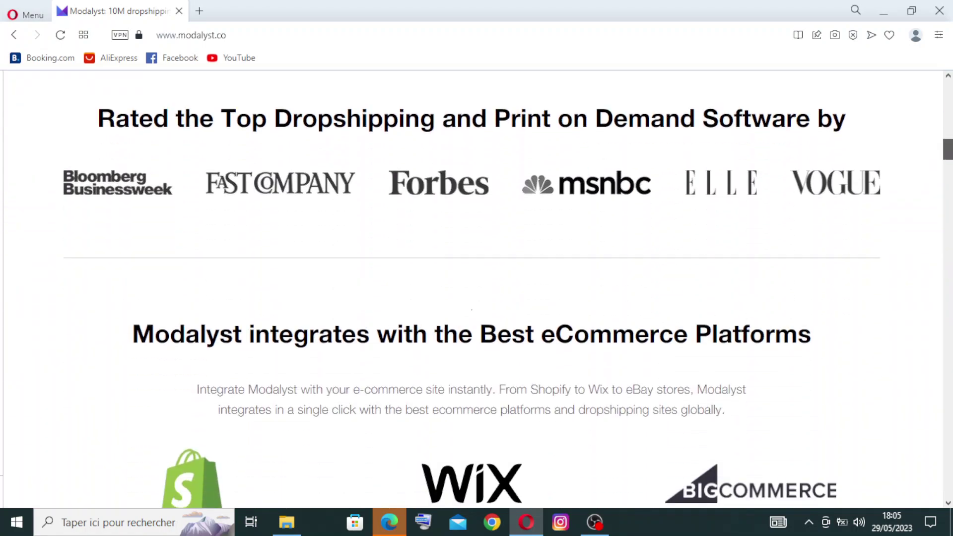
- Drag the scrollbar back up to the top of the Modalyst home page
drag(948, 149, 951, 143)
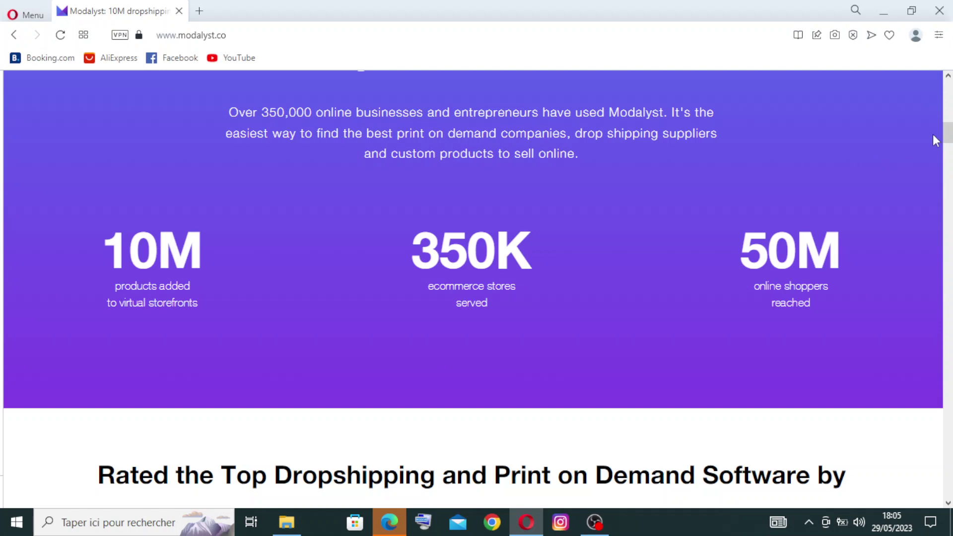
drag(947, 133, 946, 138)
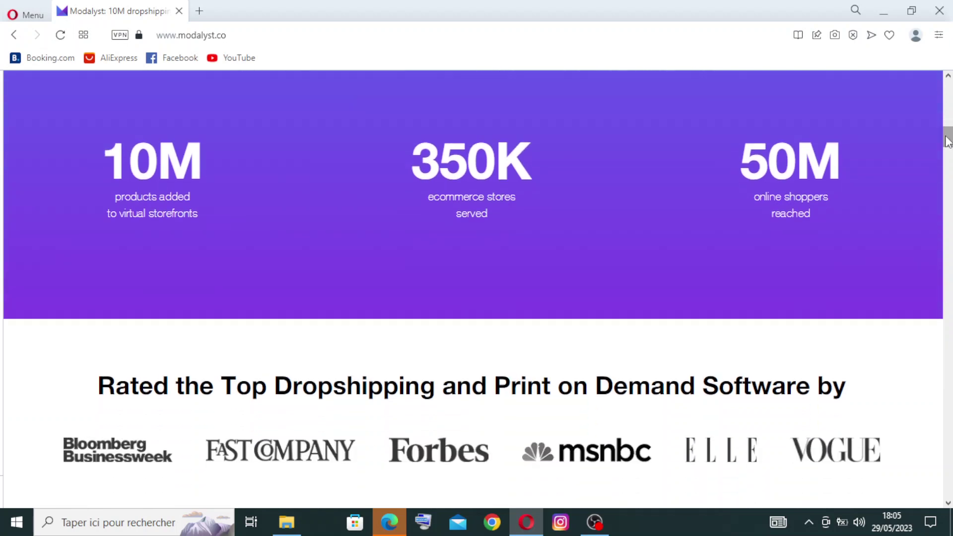
mouse_move(948, 141)
mouse_down()
mouse_move(948, 318)
mouse_move(948, 192)
mouse_up()
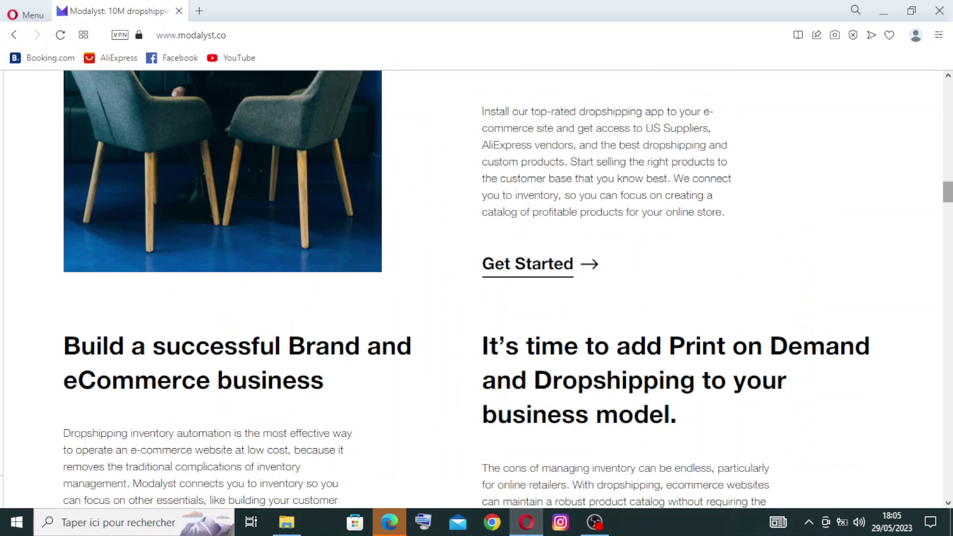
drag(948, 192, 947, 89)
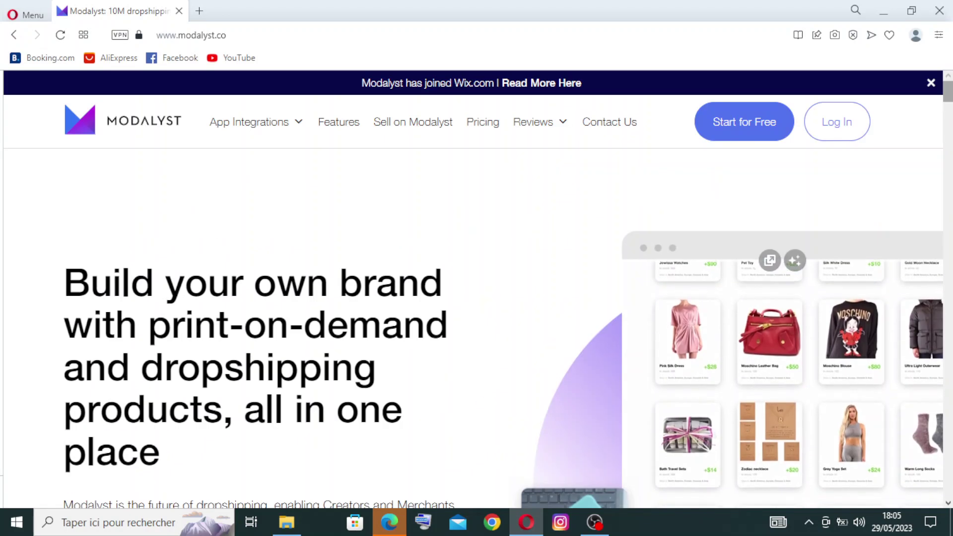
- Start creating a free Modalyst account and look over the sign-up form
click(753, 130)
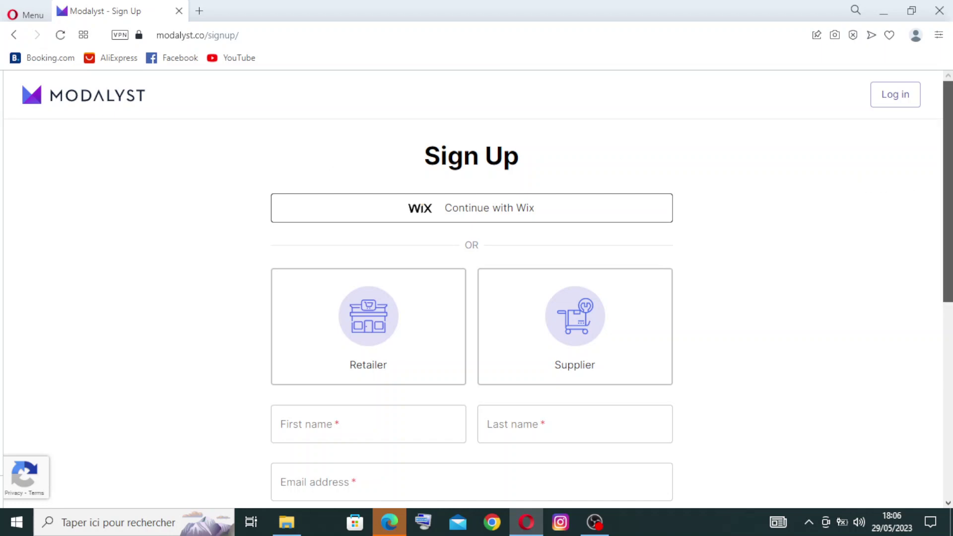
scroll(471, 298, down, 1)
scroll(716, 211, down, 3)
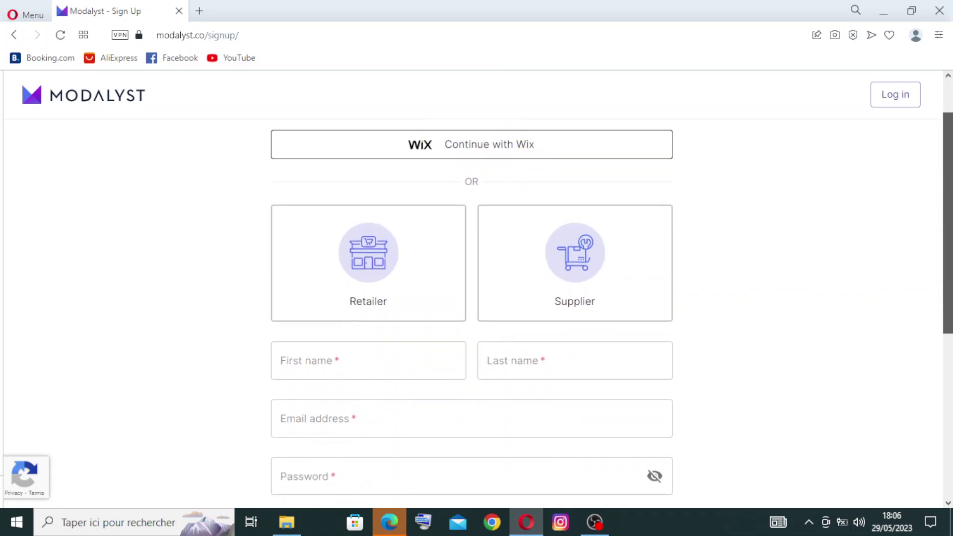
scroll(716, 211, up, 1)
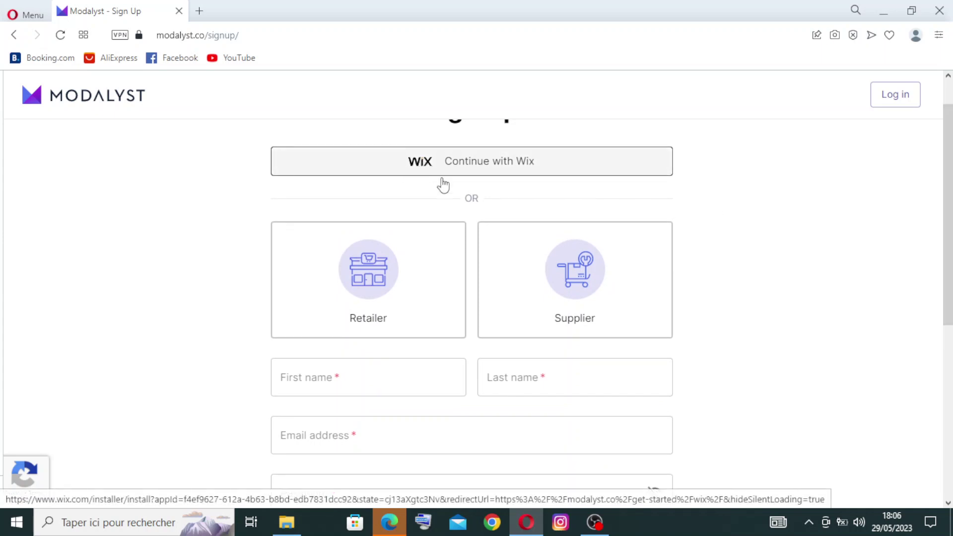
drag(951, 206, 952, 276)
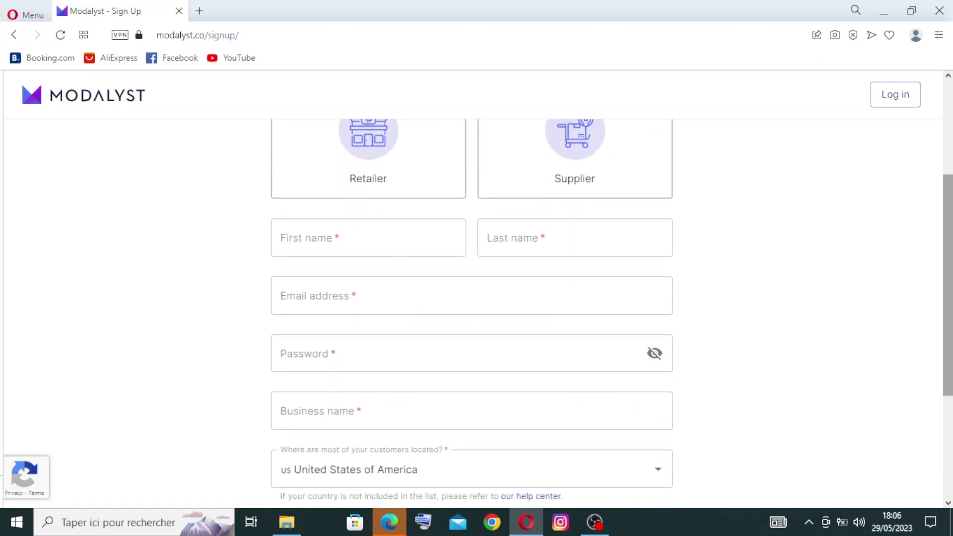
- Fill the first and last name fields with the browser's suggested names
click(301, 225)
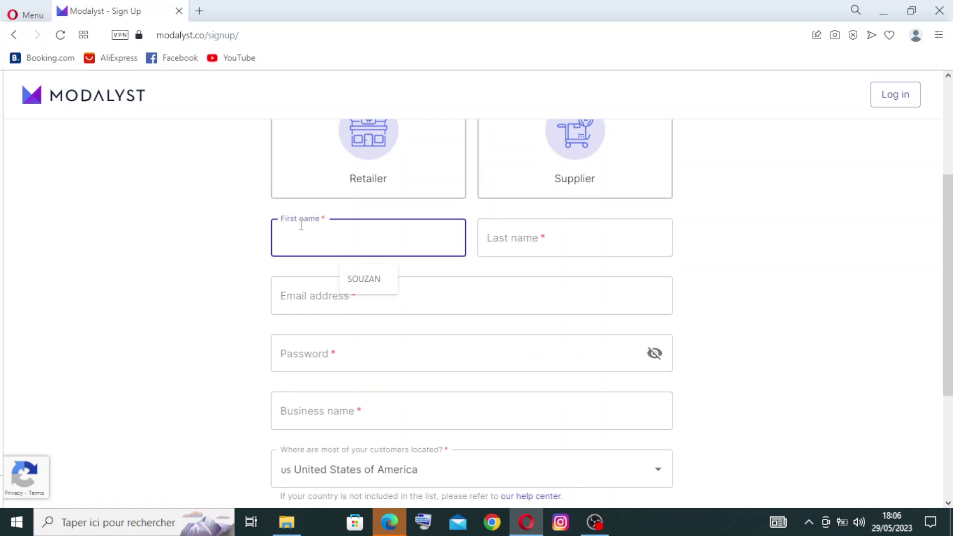
click(346, 276)
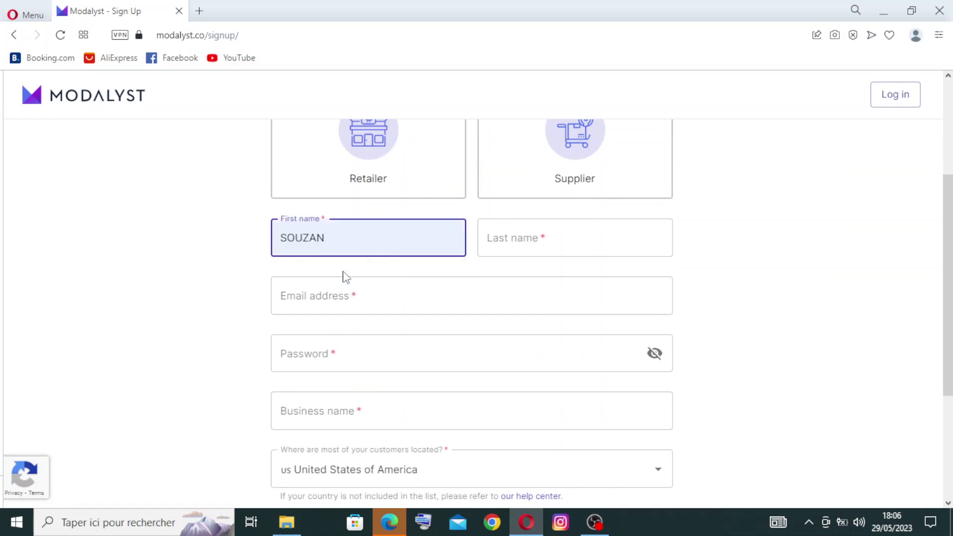
click(591, 235)
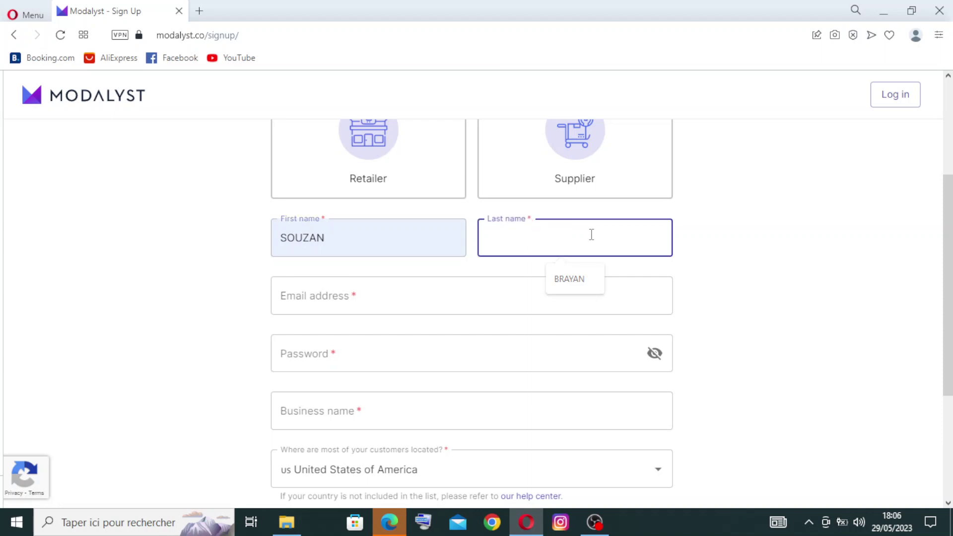
click(576, 274)
click(529, 293)
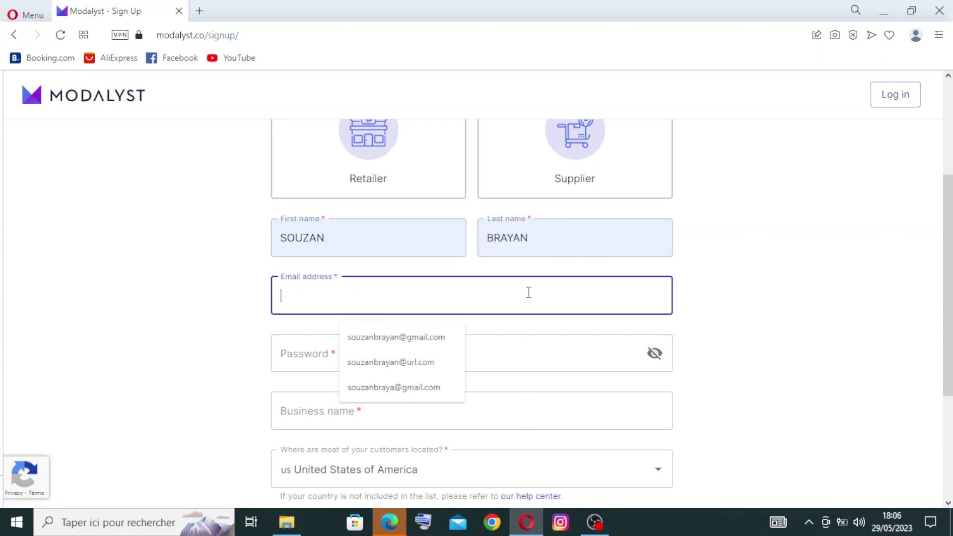
click(379, 331)
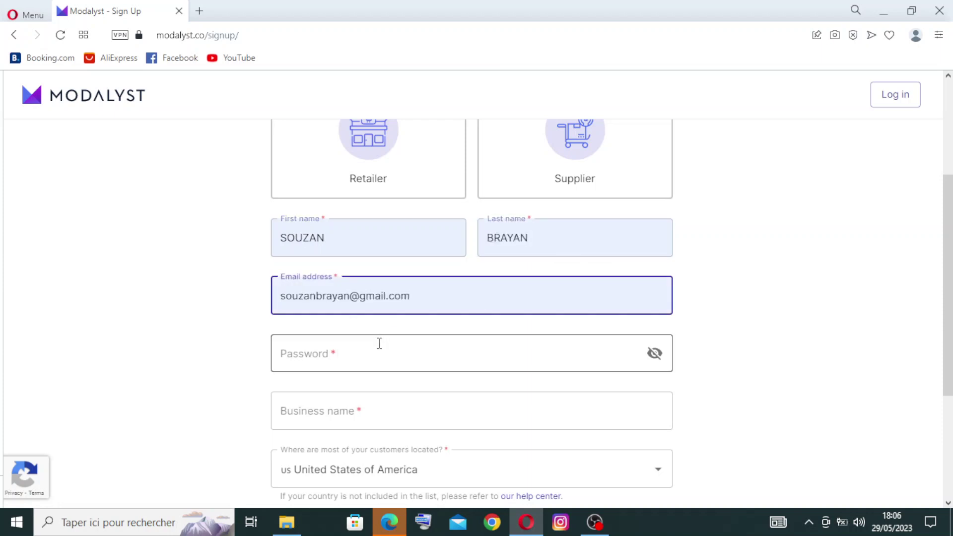
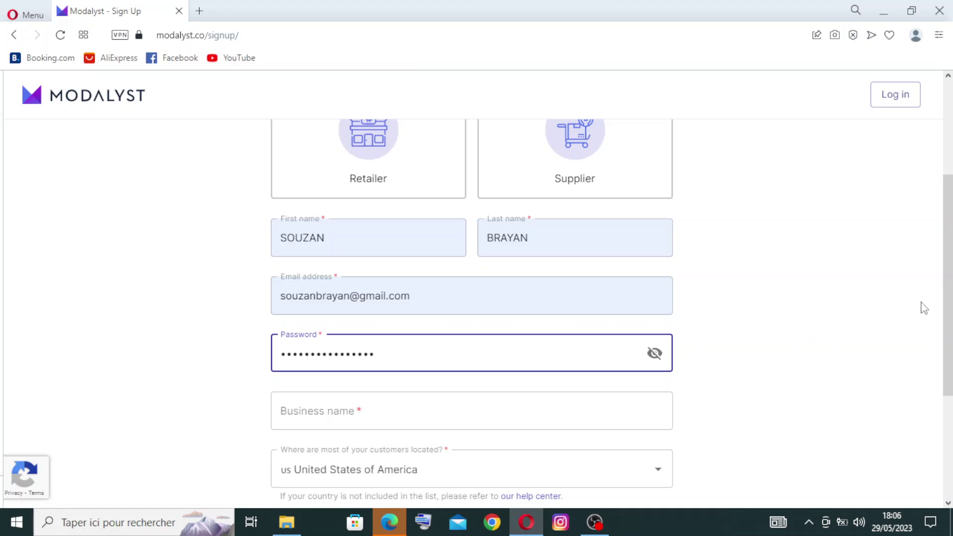
- Enter 'SOUZAN CO' as the business name
scroll(947, 308, down, 1)
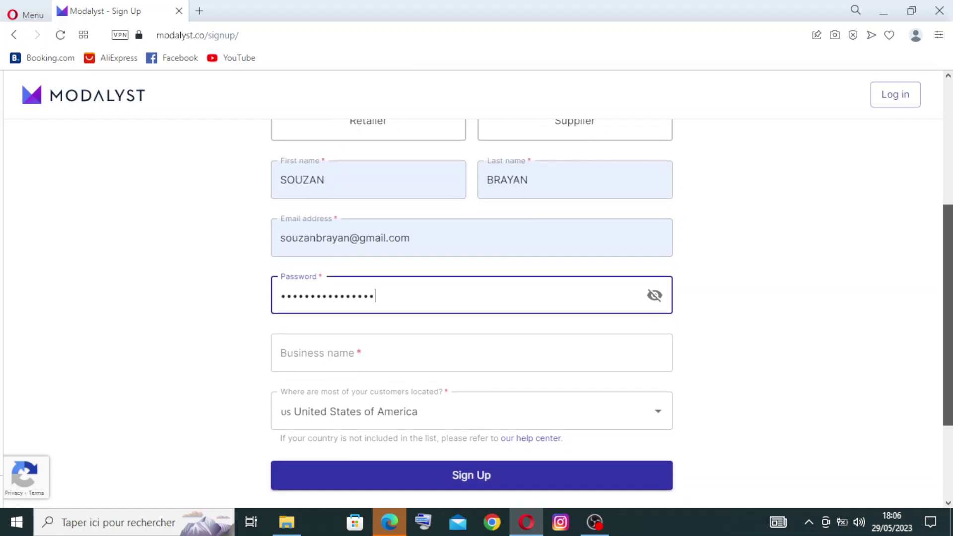
scroll(948, 312, down, 1)
click(344, 281)
text(SOUZAN )
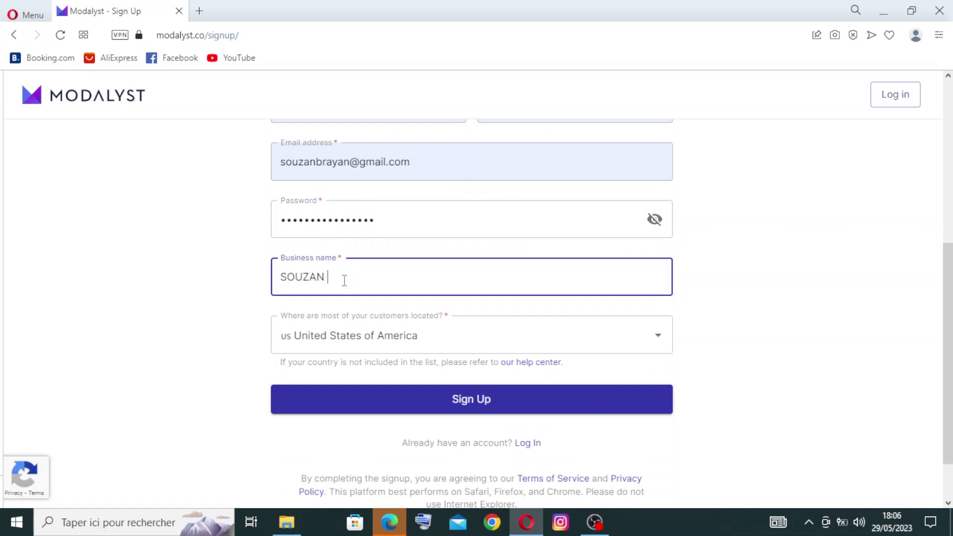
text(CO)
- Keep United States of America as the customer country and submit the sign-up form
scroll(948, 289, down, 2)
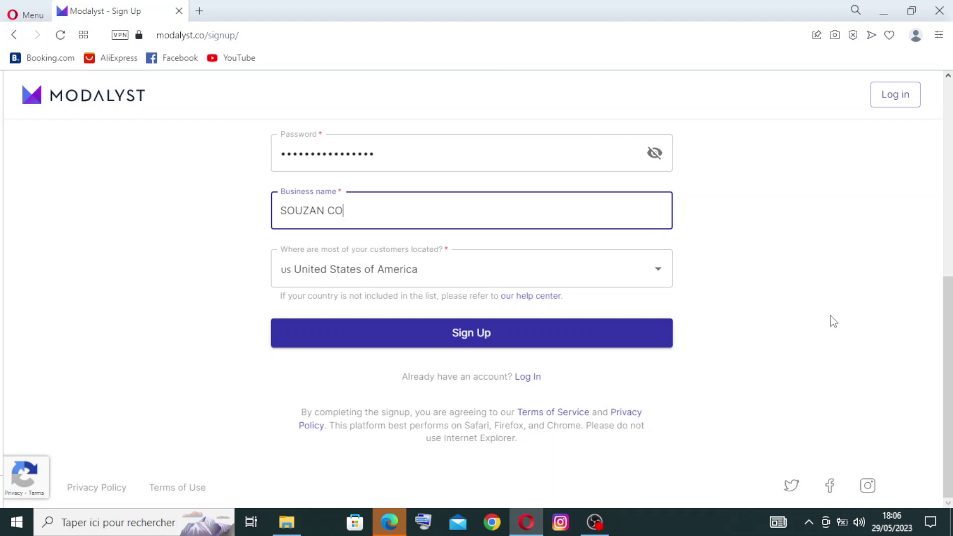
click(658, 270)
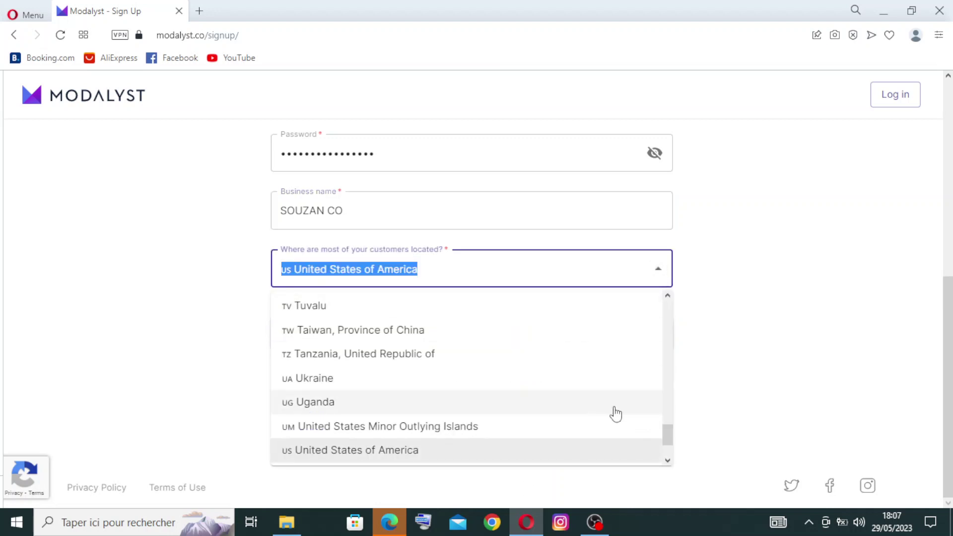
mouse_move(667, 434)
mouse_down()
mouse_move(676, 366)
mouse_move(695, 440)
mouse_up()
click(833, 366)
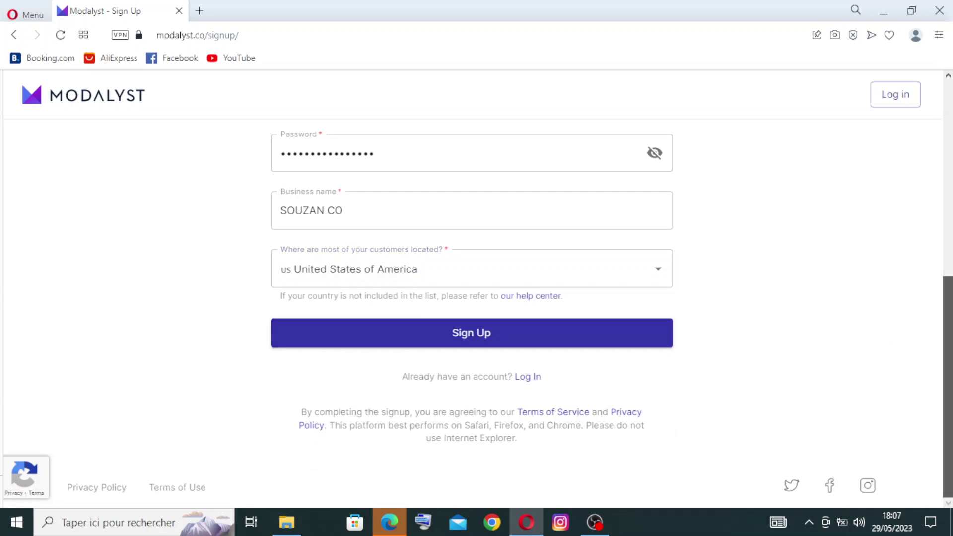
click(346, 335)
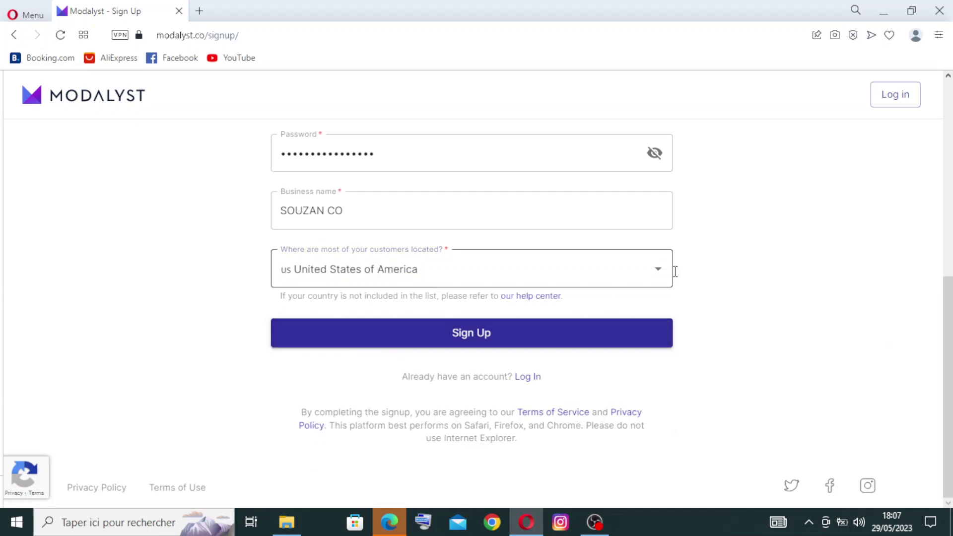
click(585, 333)
click(584, 334)
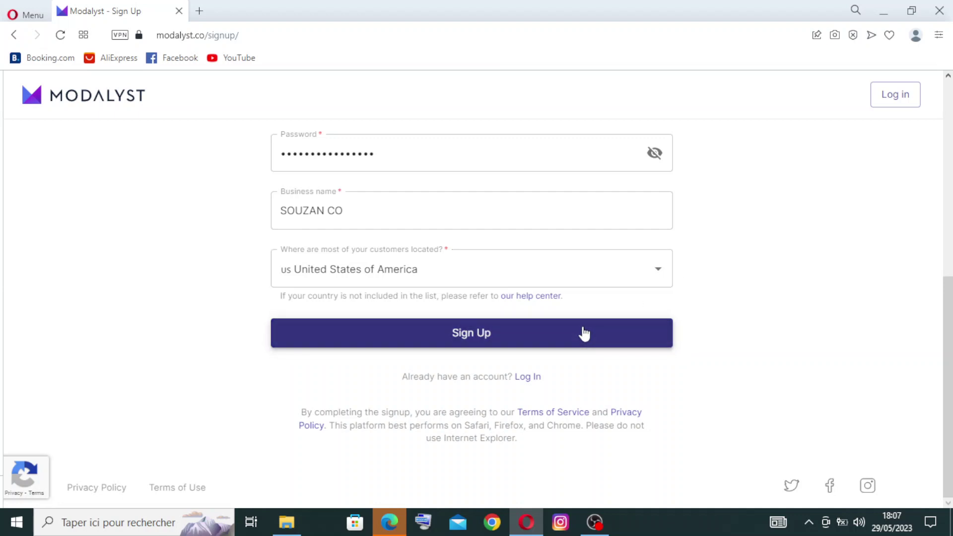
- Choose the Retailer profile with BigCommerce as the store platform and submit
scroll(947, 347, up, 2)
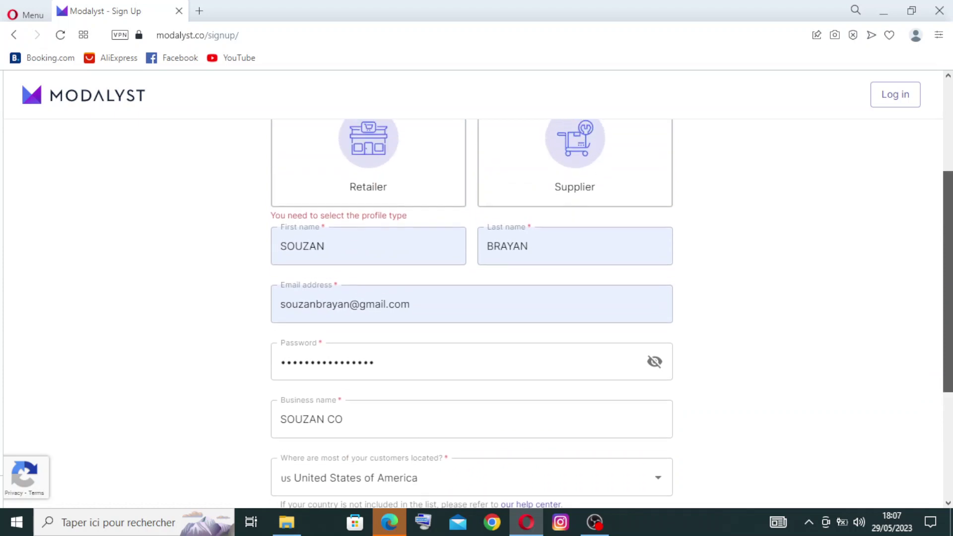
key(ctrl+f)
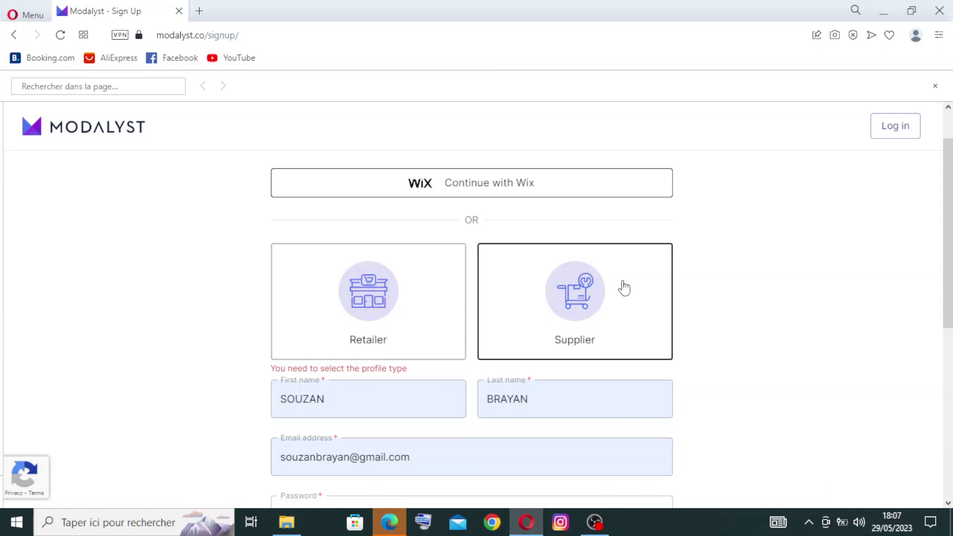
click(404, 300)
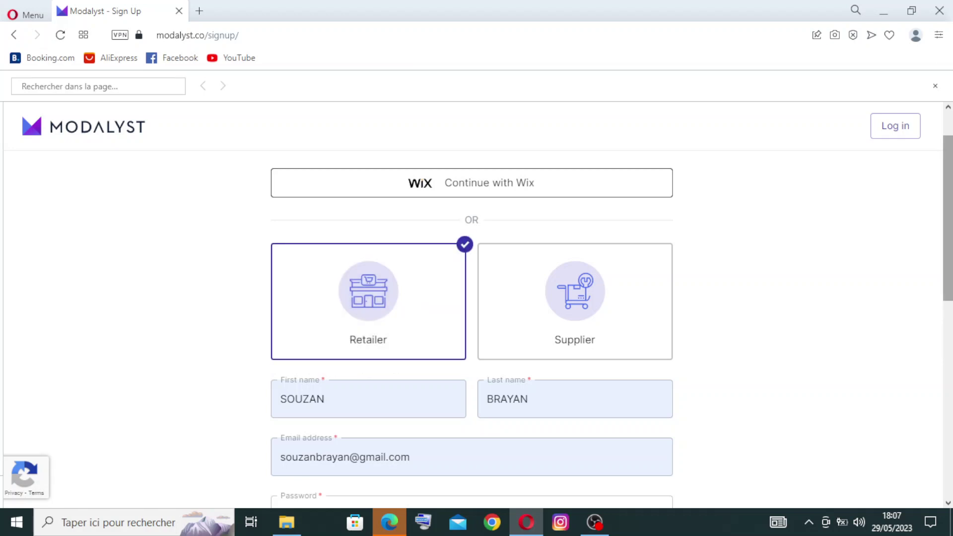
scroll(471, 323, down, 1)
scroll(728, 433, down, 4)
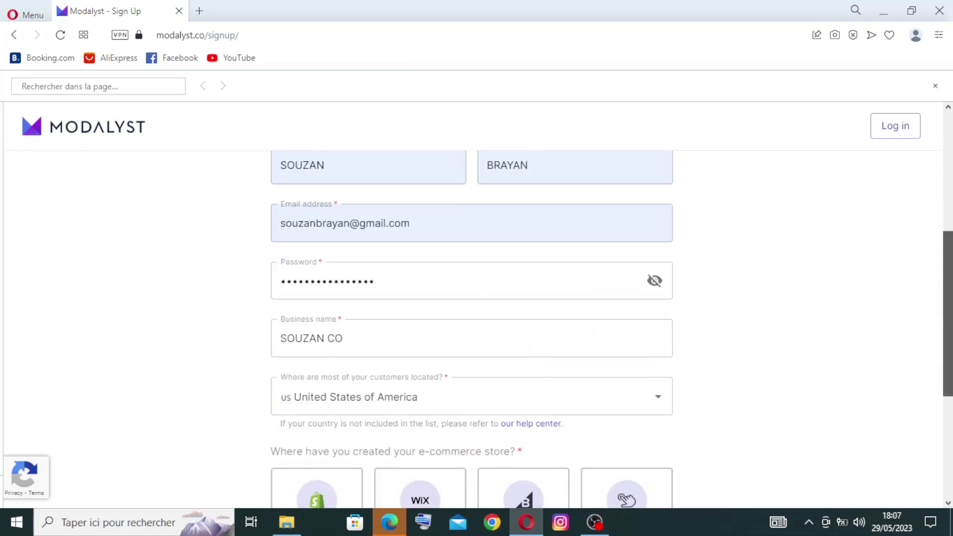
scroll(728, 433, down, 4)
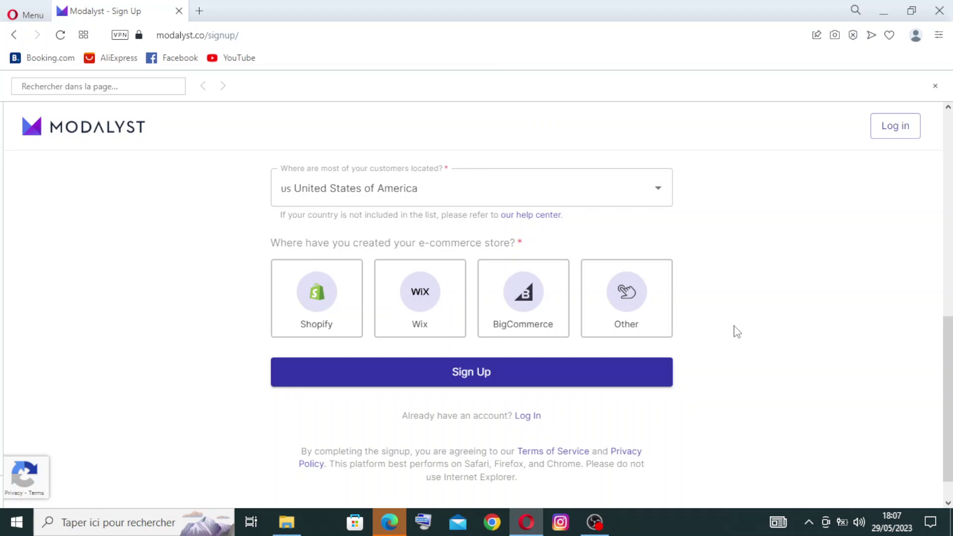
click(546, 312)
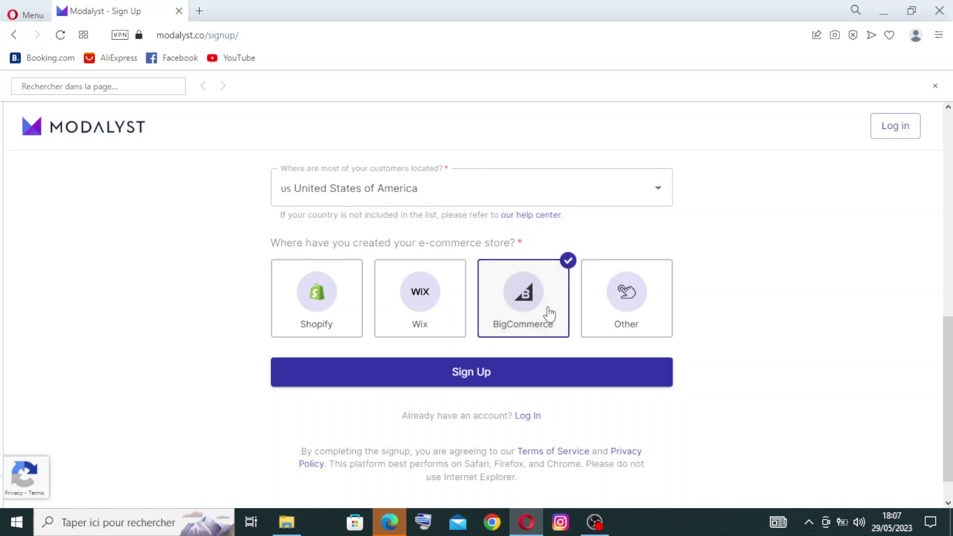
click(485, 380)
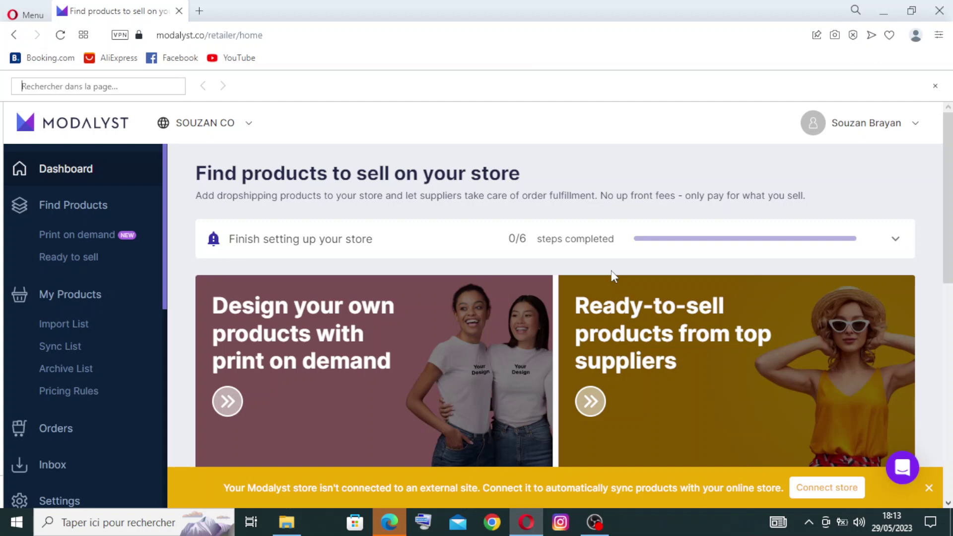
- Scroll through the print-on-demand tees, hoodies, bottles and totes, then return to the top
click(100, 208)
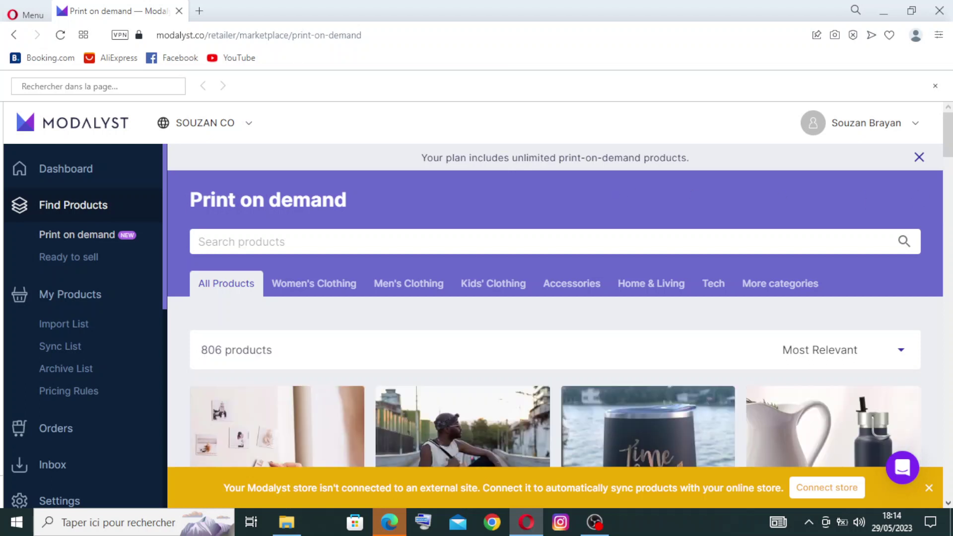
scroll(555, 305, down, 7)
scroll(555, 305, down, 3)
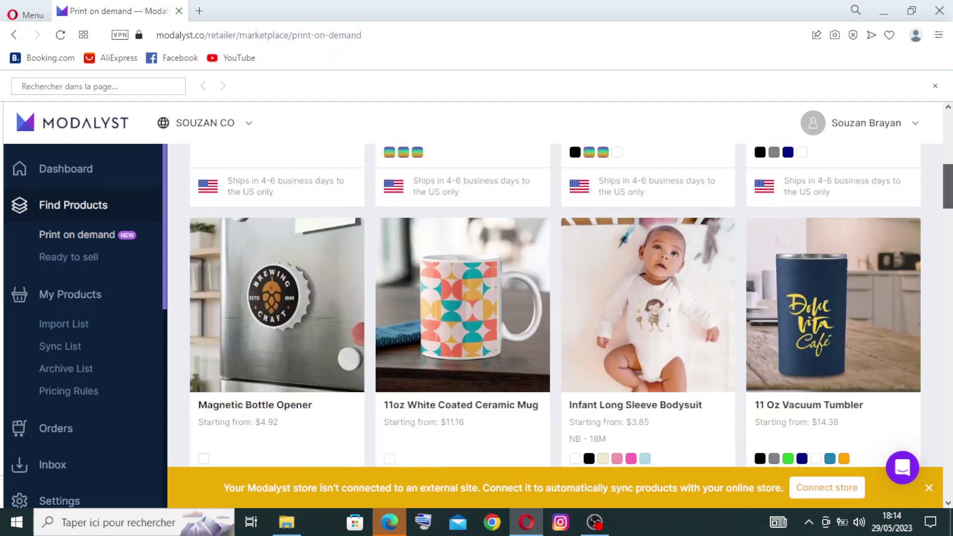
scroll(571, 305, down, 3)
scroll(571, 305, down, 2)
scroll(571, 305, down, 2)
scroll(571, 305, down, 1)
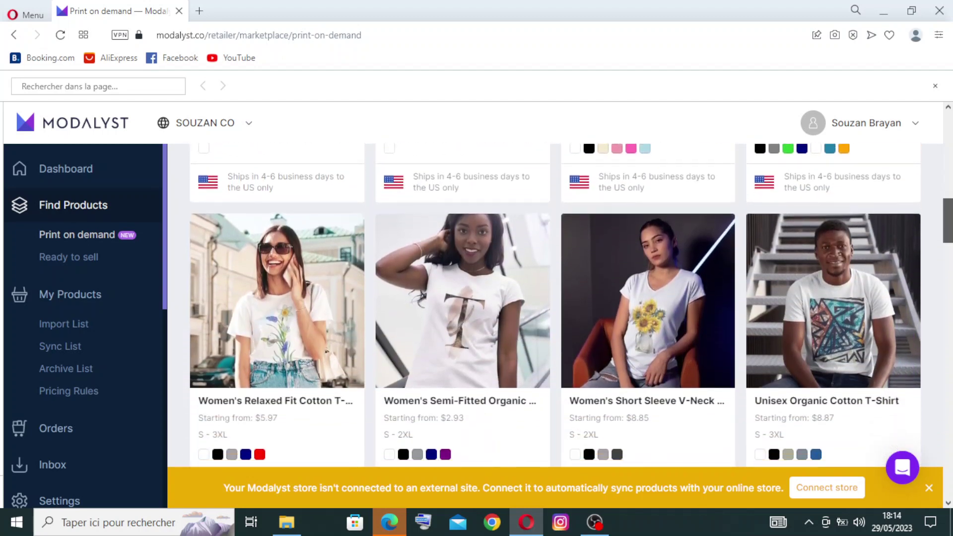
scroll(571, 305, down, 1)
scroll(571, 305, down, 2)
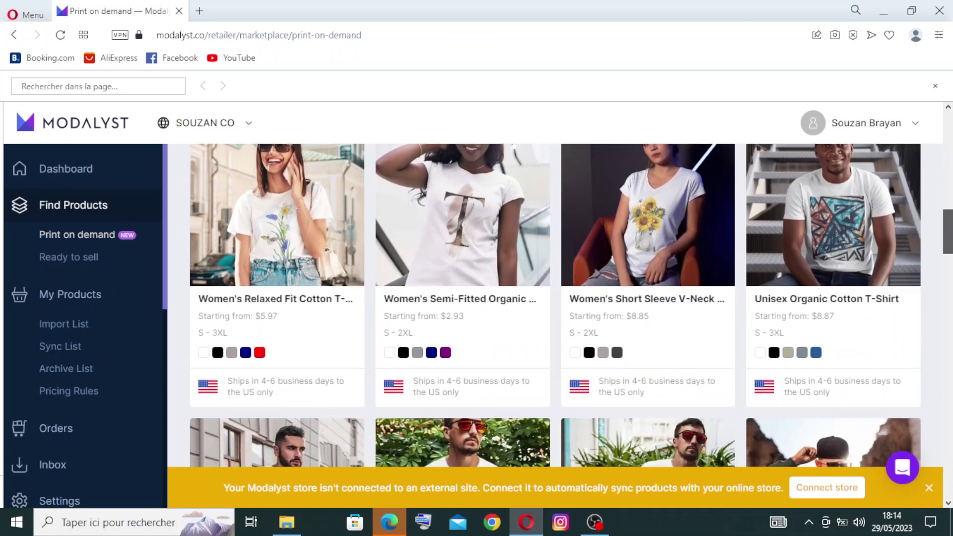
scroll(571, 305, down, 1)
scroll(571, 306, down, 1)
scroll(571, 305, down, 1)
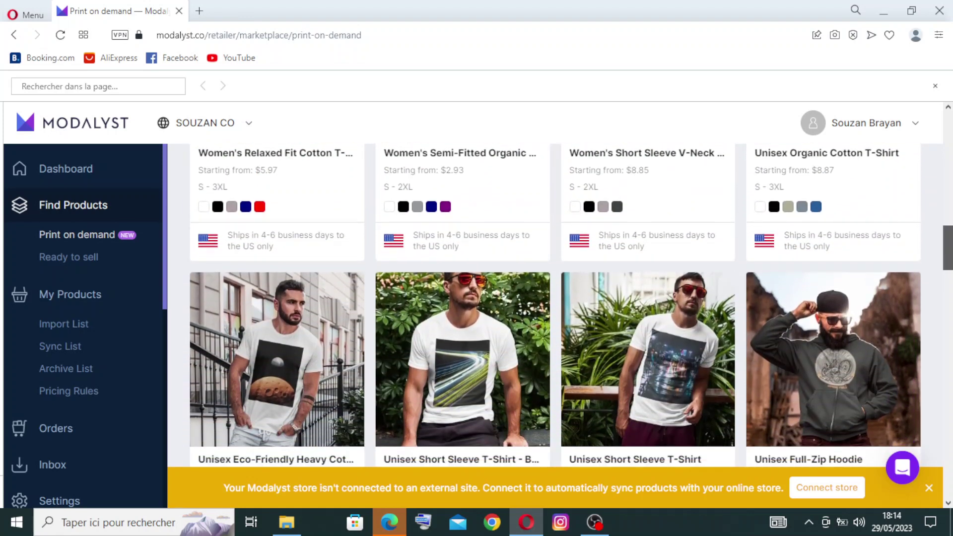
scroll(571, 305, down, 1)
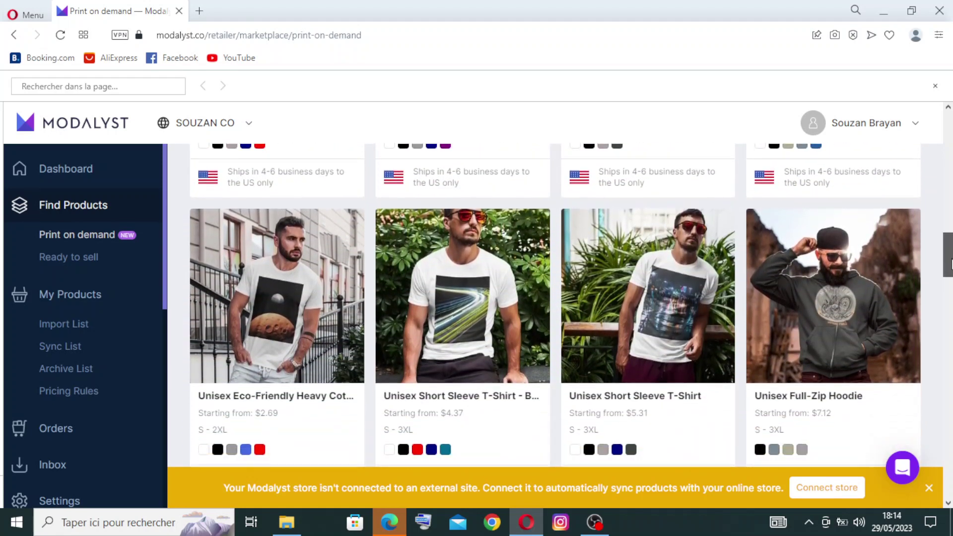
scroll(571, 305, down, 1)
scroll(571, 305, down, 2)
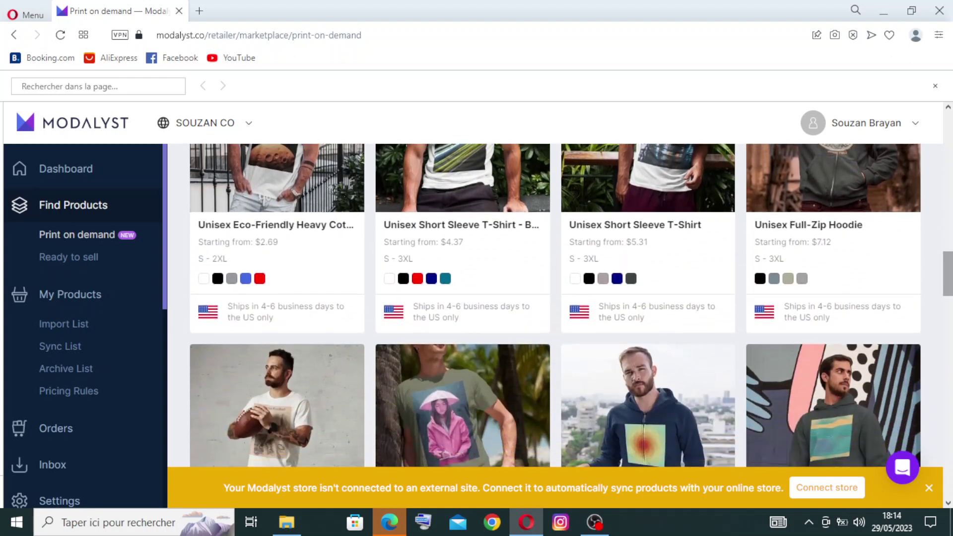
scroll(571, 305, down, 3)
scroll(951, 335, down, 3)
scroll(951, 336, down, 2)
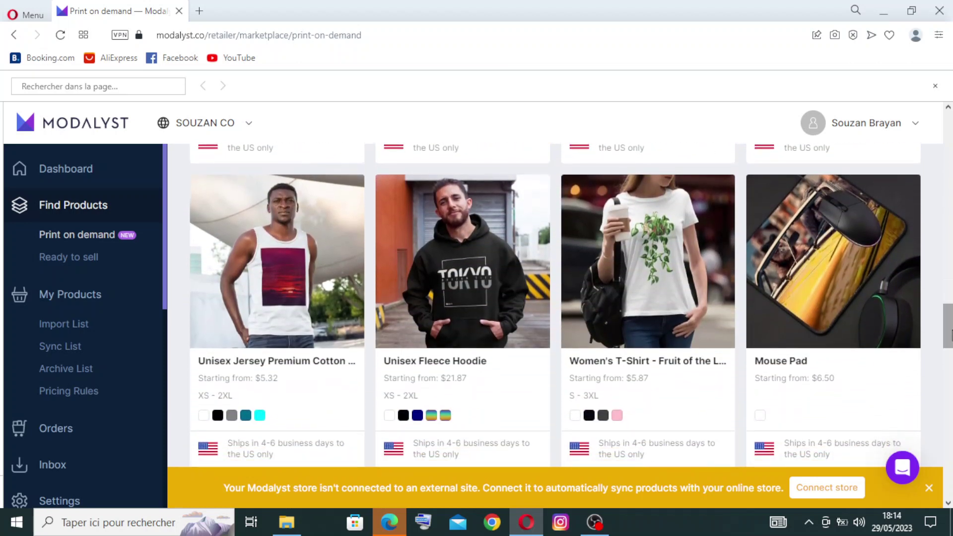
scroll(951, 335, down, 3)
scroll(951, 336, down, 3)
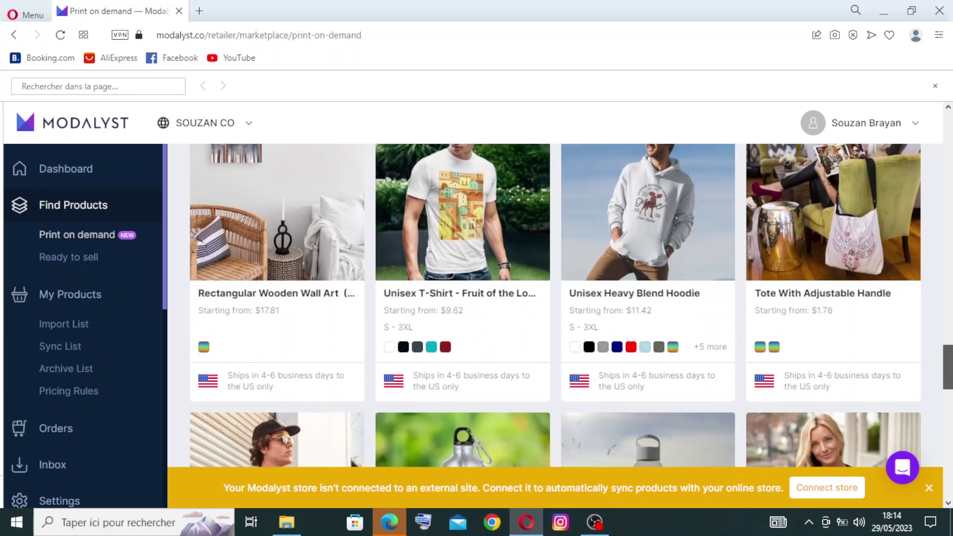
scroll(951, 335, down, 3)
scroll(951, 335, down, 2)
scroll(570, 313, down, 3)
scroll(571, 312, down, 3)
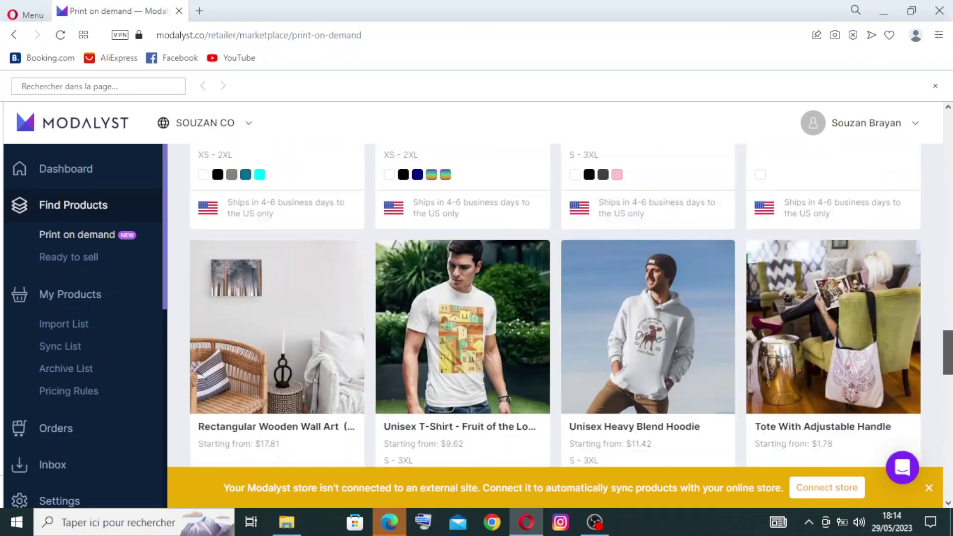
drag(948, 461, 949, 124)
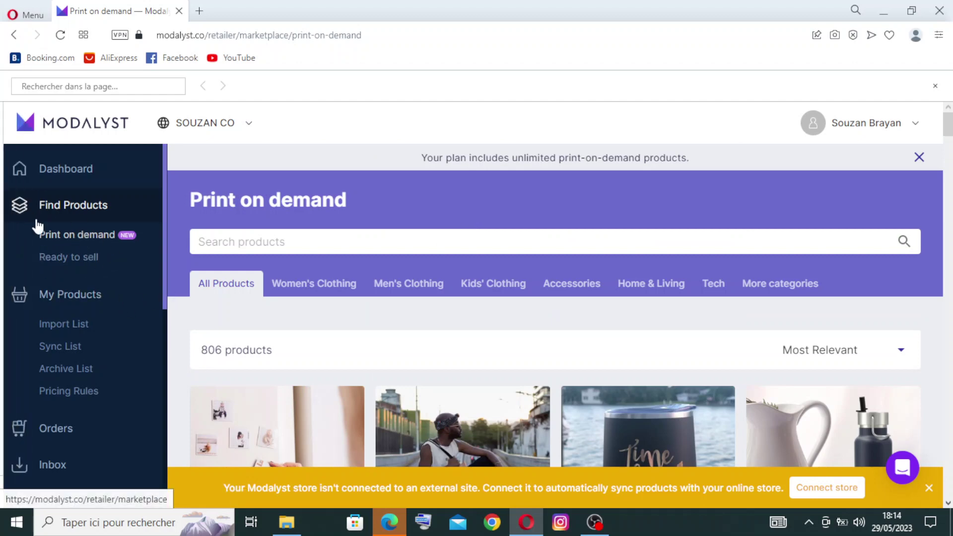
click(93, 244)
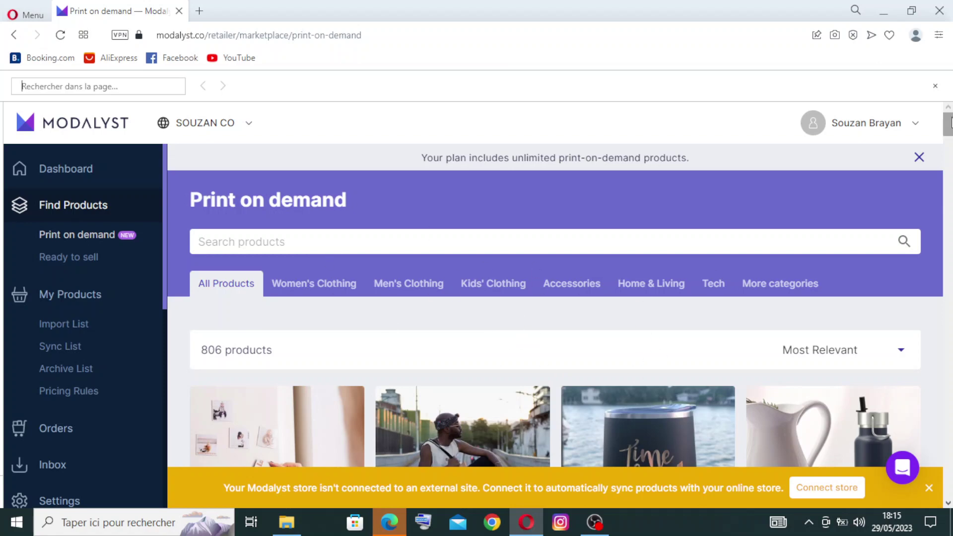
drag(951, 127, 949, 305)
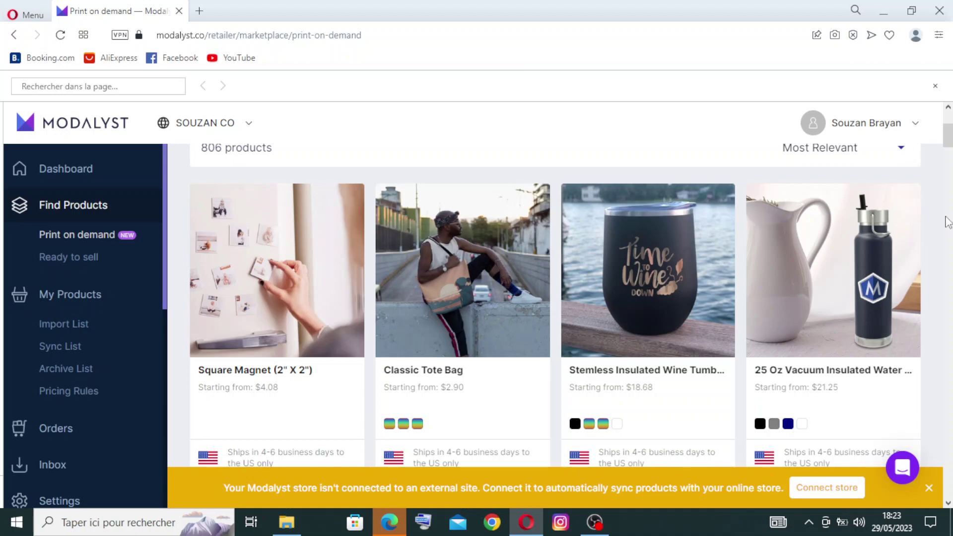
drag(947, 140, 947, 330)
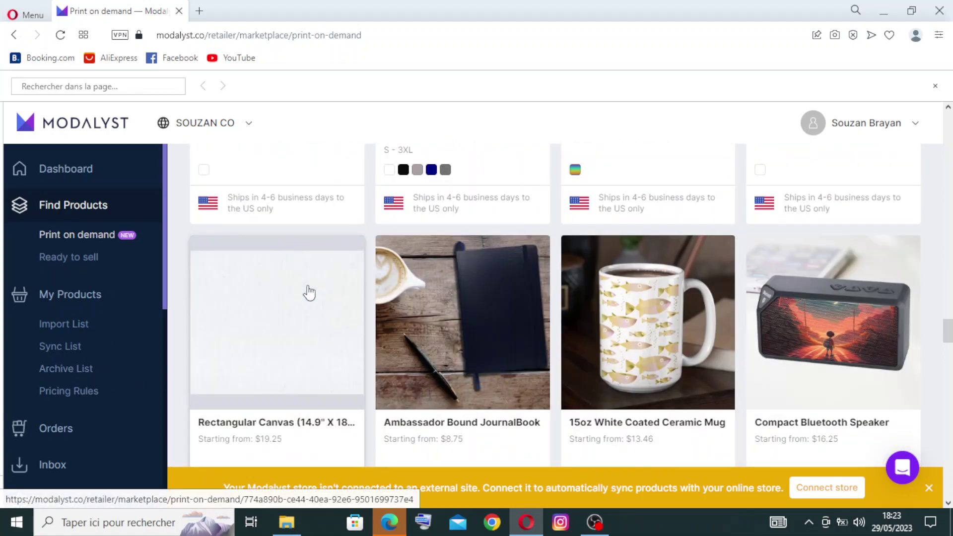
- Open the empty Import List under My Products
click(73, 330)
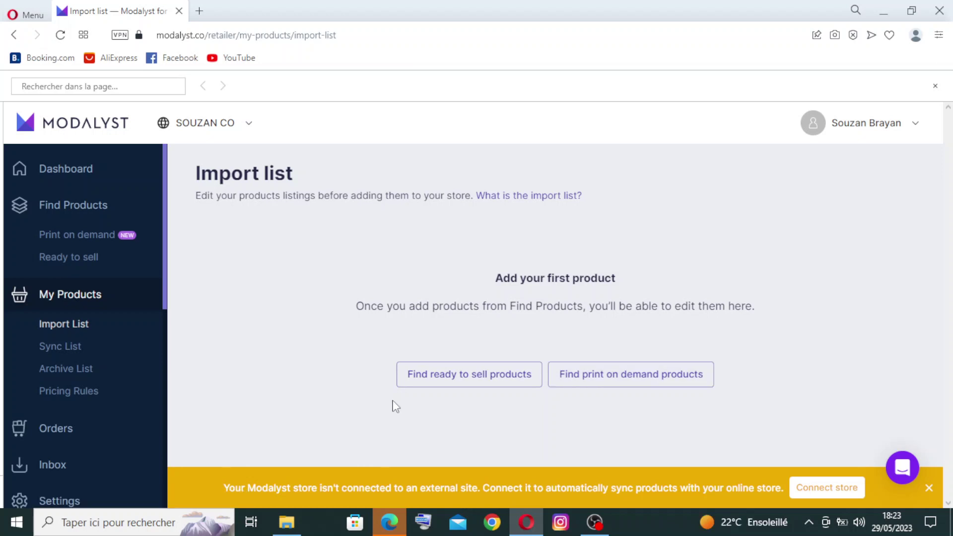
click(61, 348)
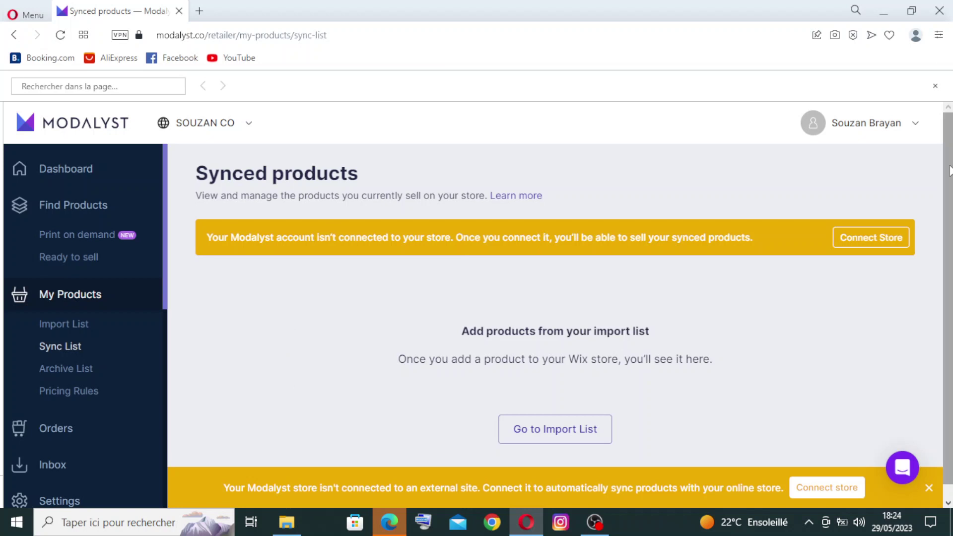
scroll(949, 172, down, 1)
scroll(950, 154, up, 1)
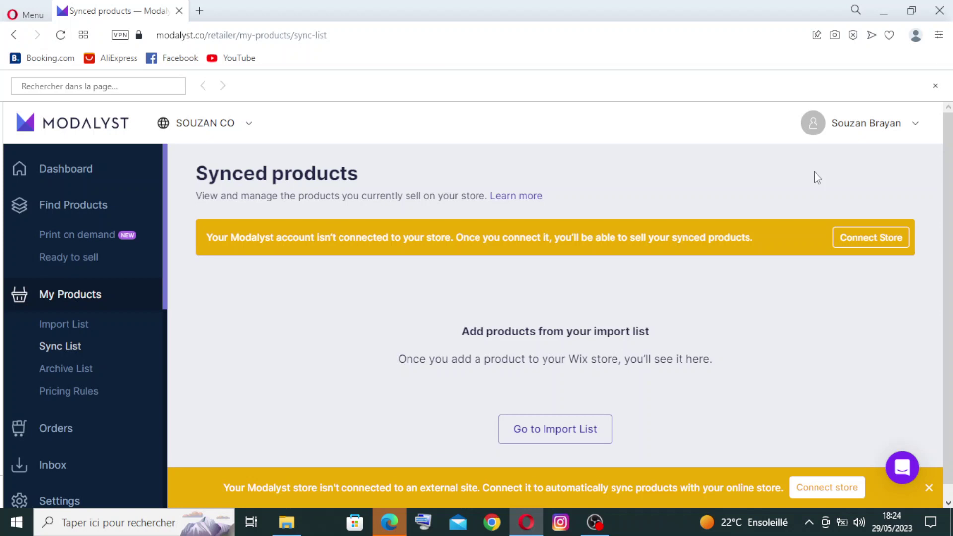
click(529, 437)
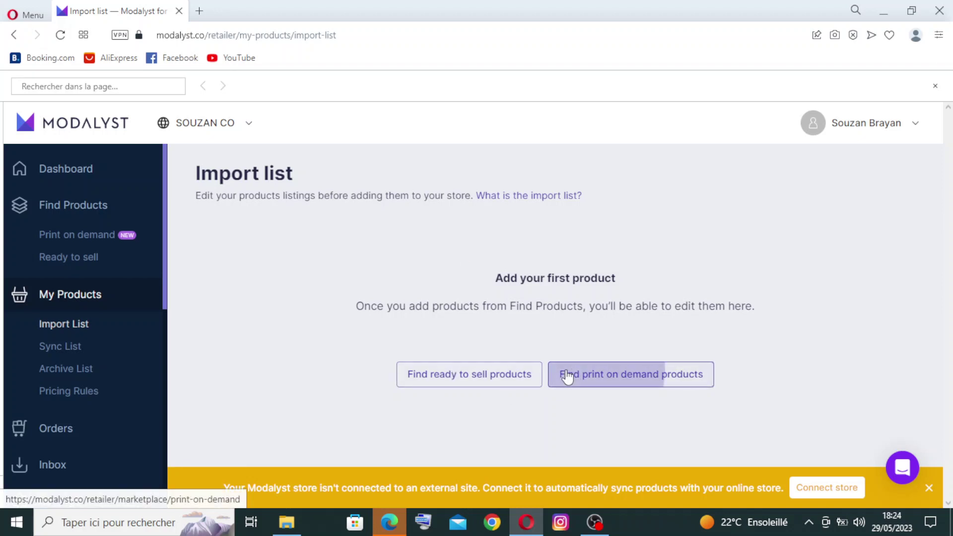
- Open the 806-product print-on-demand catalogue and show the Most Relevant sort options
click(568, 377)
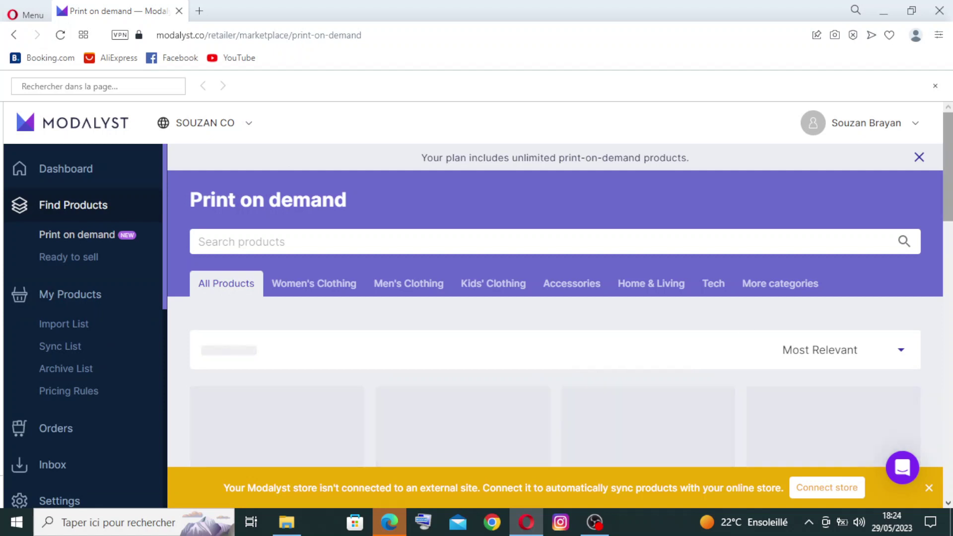
scroll(555, 297, down, 2)
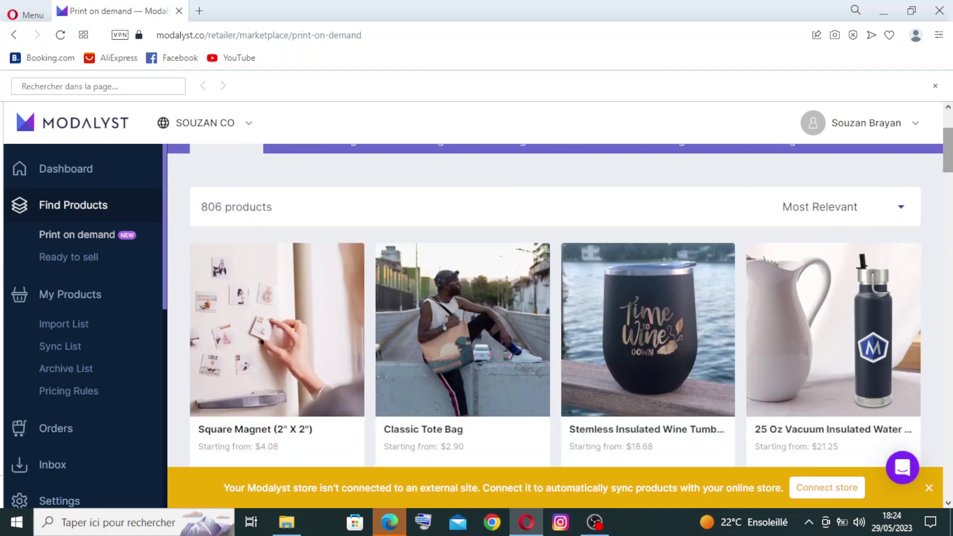
scroll(555, 311, up, 3)
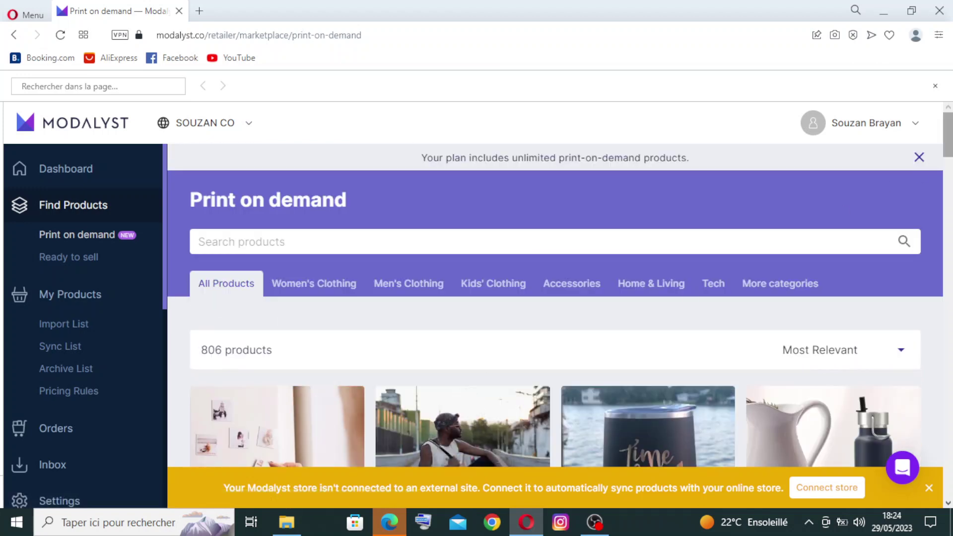
scroll(908, 146, down, 4)
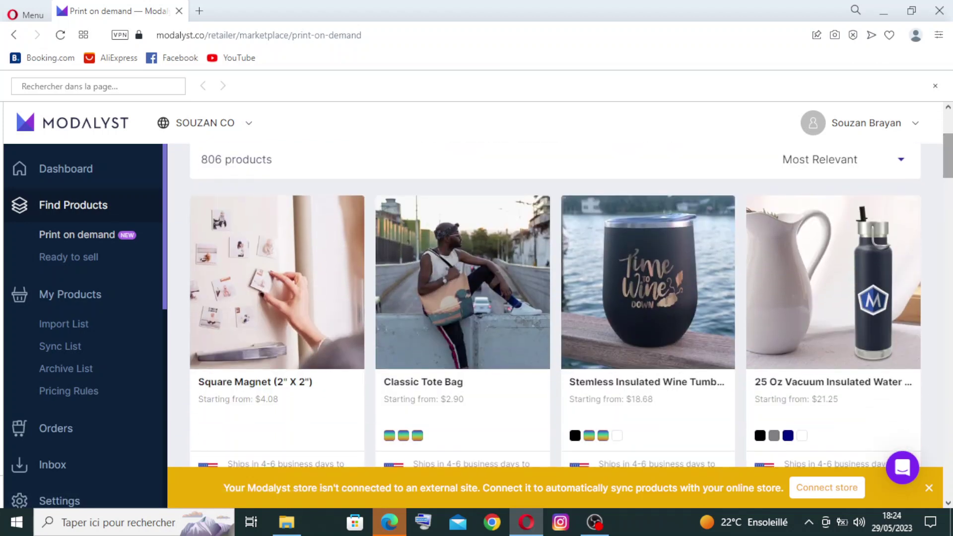
click(899, 160)
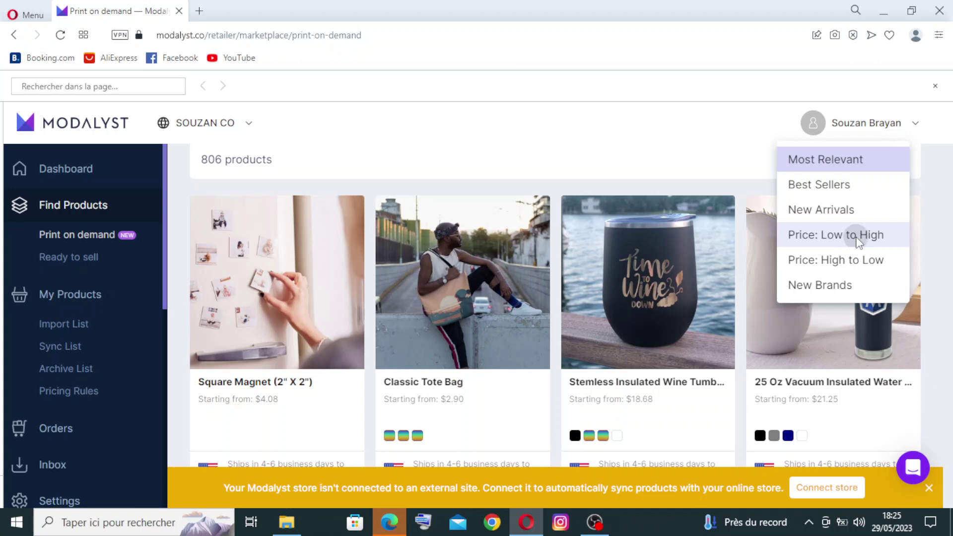
- Sort by Price: Low to High and scroll the resorted grid, infant tees first
click(858, 239)
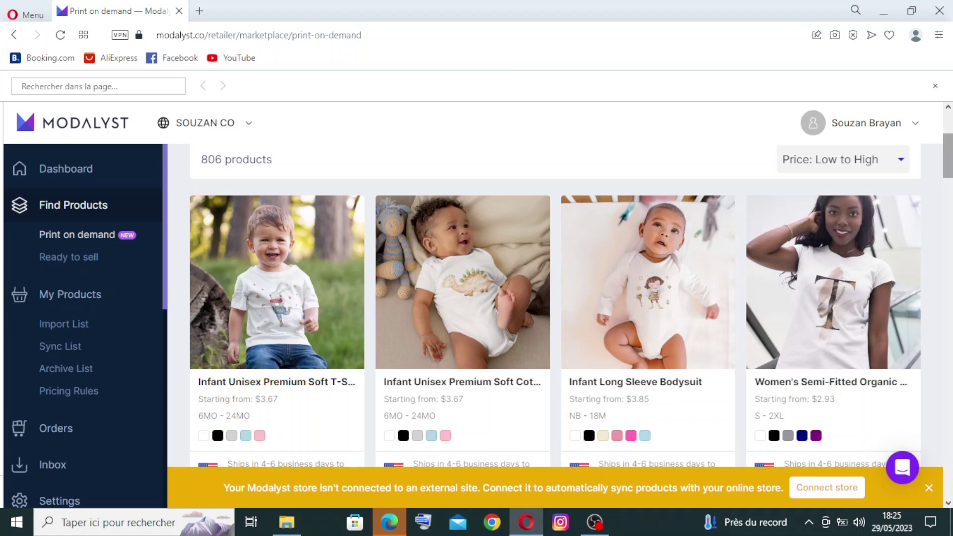
scroll(555, 305, down, 1)
scroll(554, 305, down, 3)
scroll(555, 305, down, 4)
scroll(555, 305, down, 2)
scroll(554, 305, up, 10)
scroll(555, 305, up, 2)
scroll(555, 305, down, 2)
scroll(555, 305, down, 2)
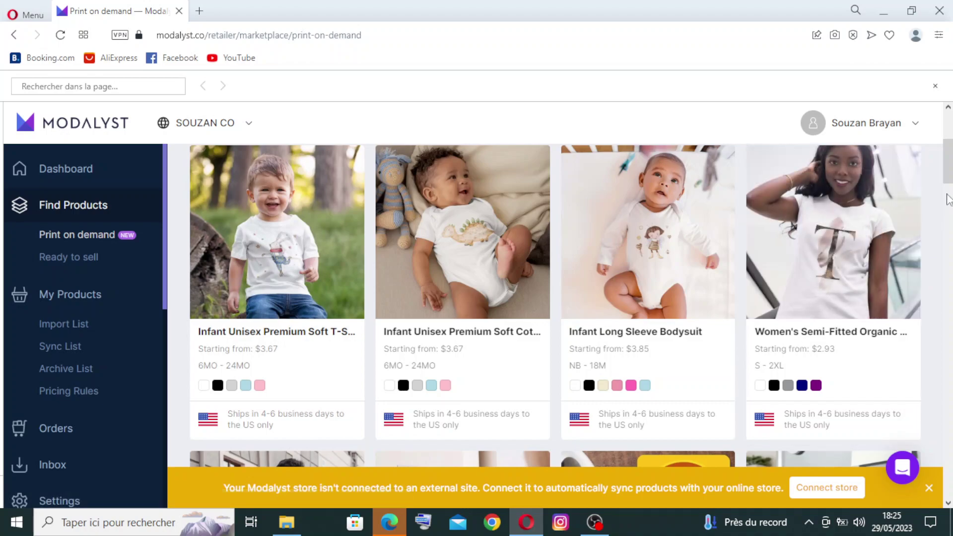
scroll(566, 302, down, 3)
scroll(566, 303, down, 6)
scroll(566, 302, down, 6)
scroll(555, 306, down, 4)
scroll(554, 305, down, 8)
scroll(555, 305, down, 4)
scroll(555, 305, down, 4)
scroll(555, 305, down, 2)
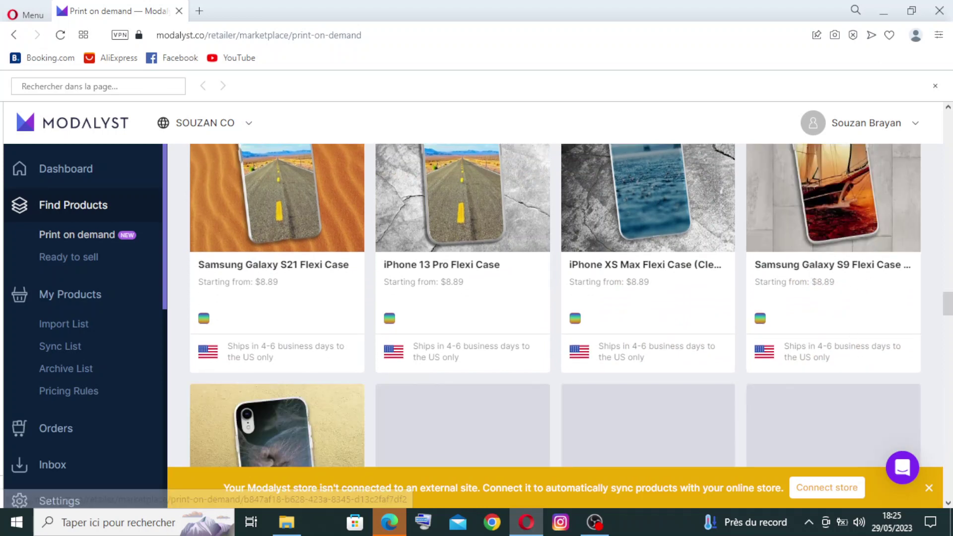
scroll(555, 306, up, 15)
scroll(555, 306, up, 5)
scroll(555, 305, up, 5)
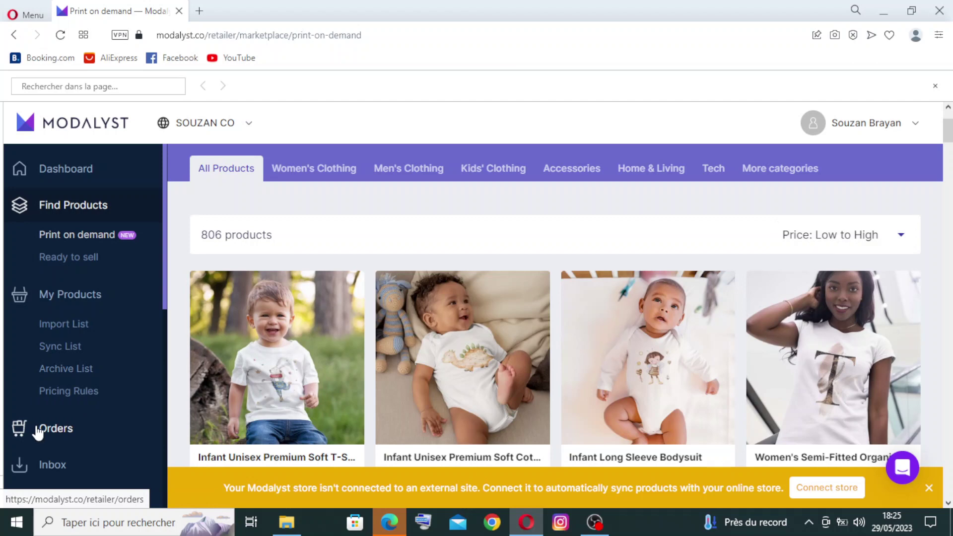
- View the empty Orders page, then open the My Messages inbox
click(38, 430)
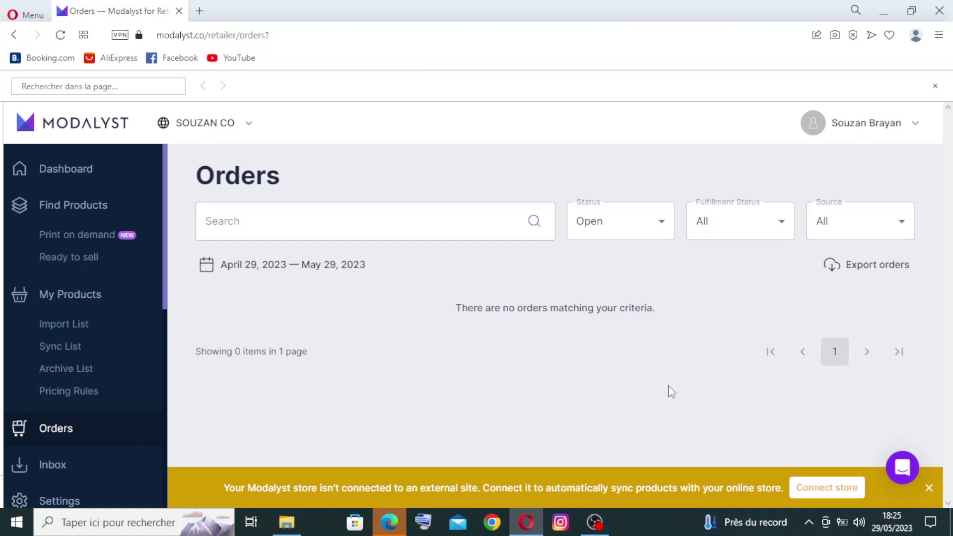
click(91, 472)
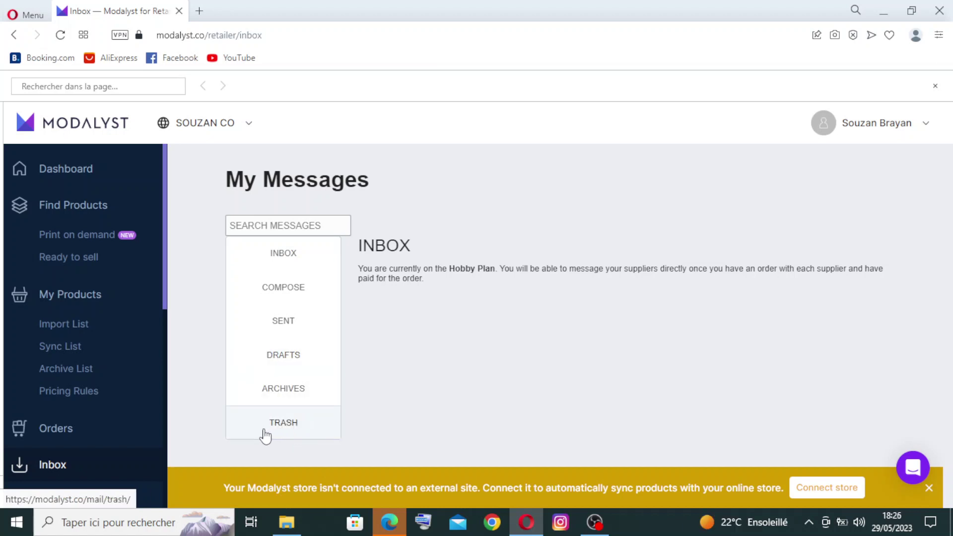
- Sign out of the retailer account via the profile menu's Log out option
scroll(166, 290, down, 2)
drag(164, 285, 181, 452)
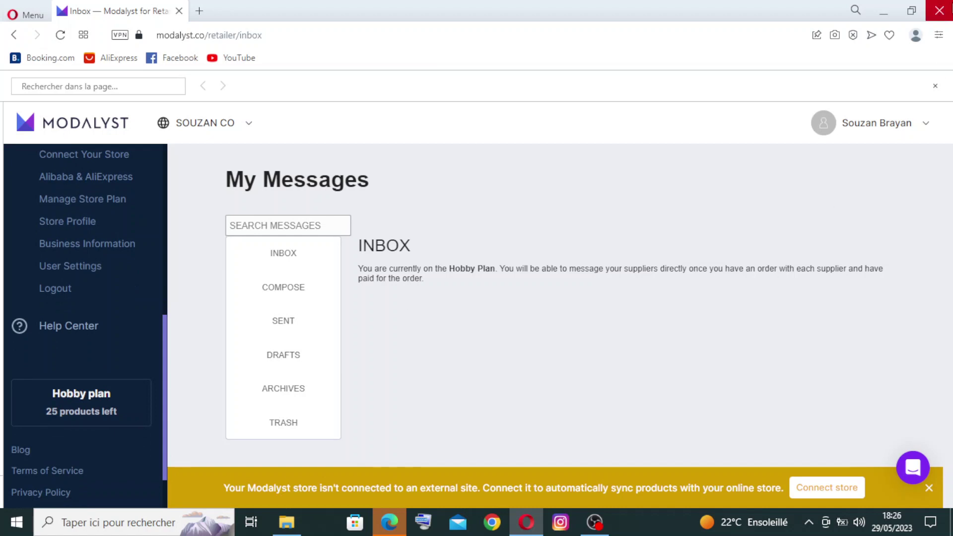
click(909, 124)
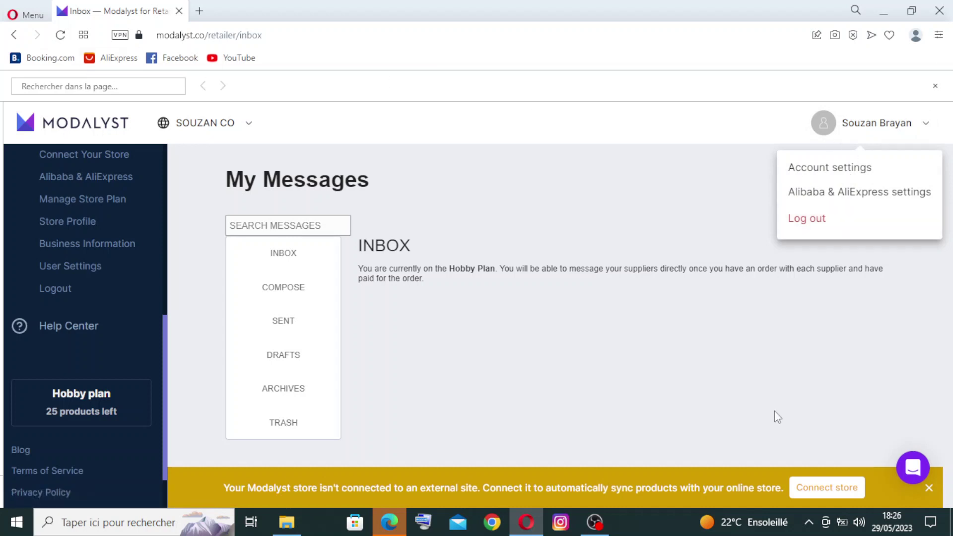
click(812, 219)
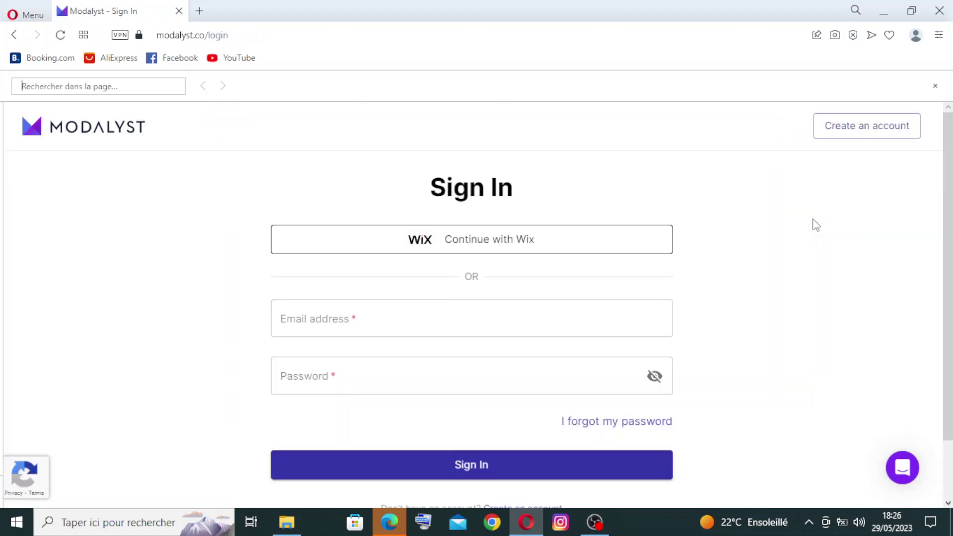